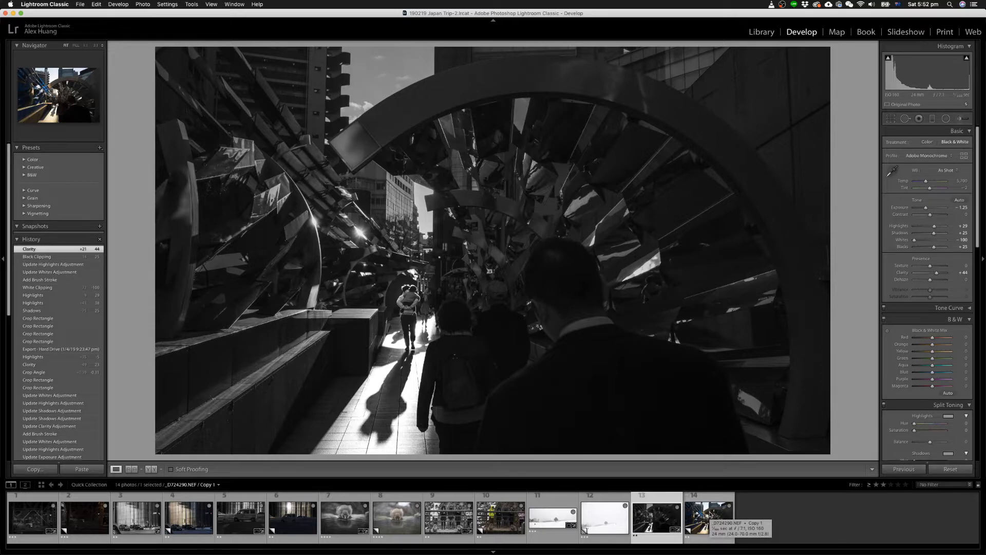
Reset the develop settings of the colour virtual copy and compare it with the black-and-white version of the photo.
click(710, 515)
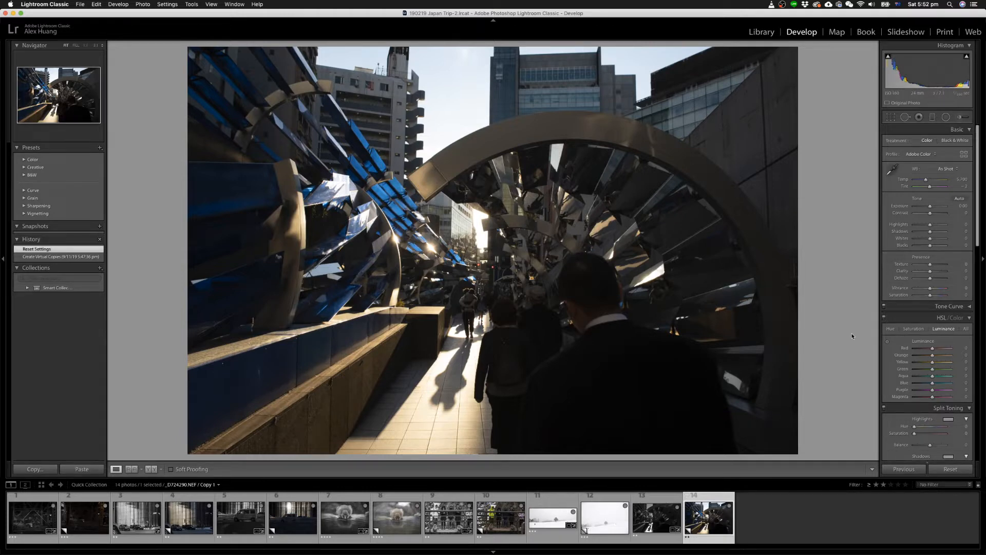
click(962, 468)
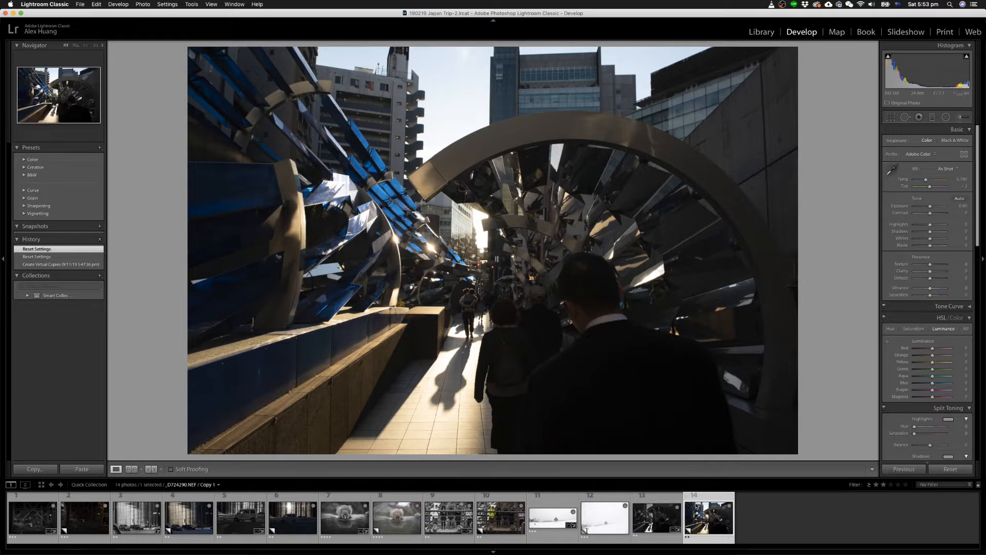
click(663, 517)
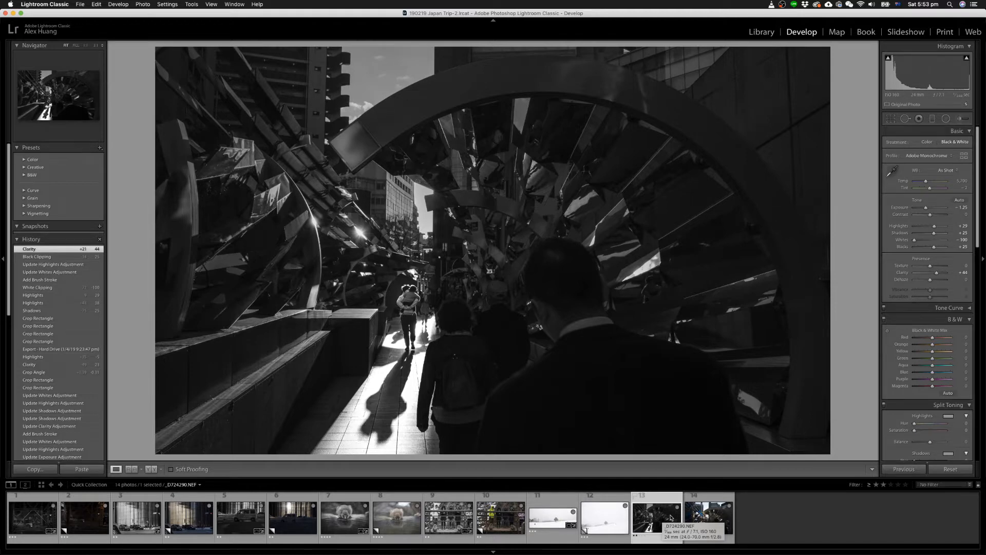
click(702, 518)
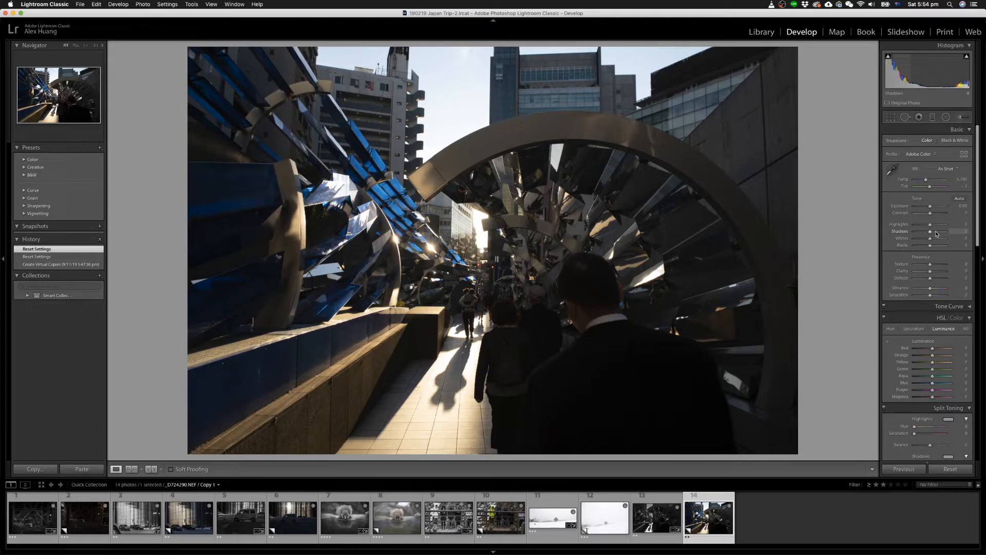
Set the photo's Highlights to −41, Shadows to +21 and Whites to −34, and toggle the shadow clipping indicator.
drag(936, 234, 923, 227)
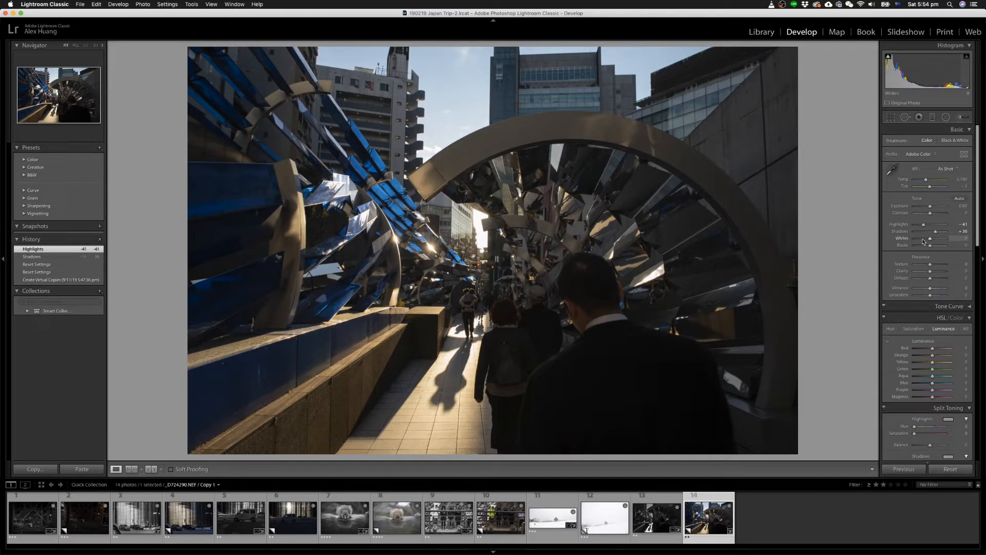
drag(943, 234, 925, 239)
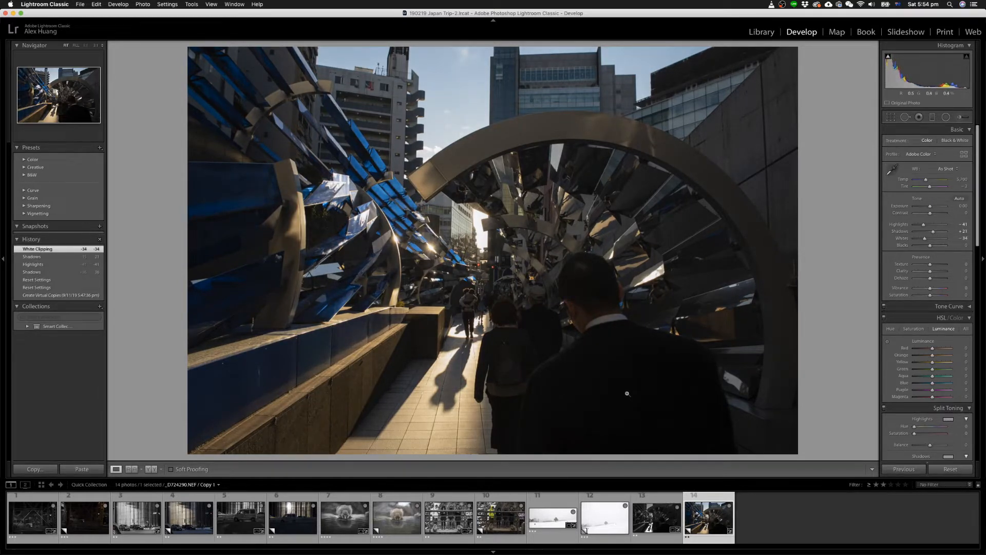
click(889, 57)
Crop the photo in from its edges, shift the framing to cut off some sky, and straighten it to −0.31°.
key(r)
drag(192, 452, 206, 444)
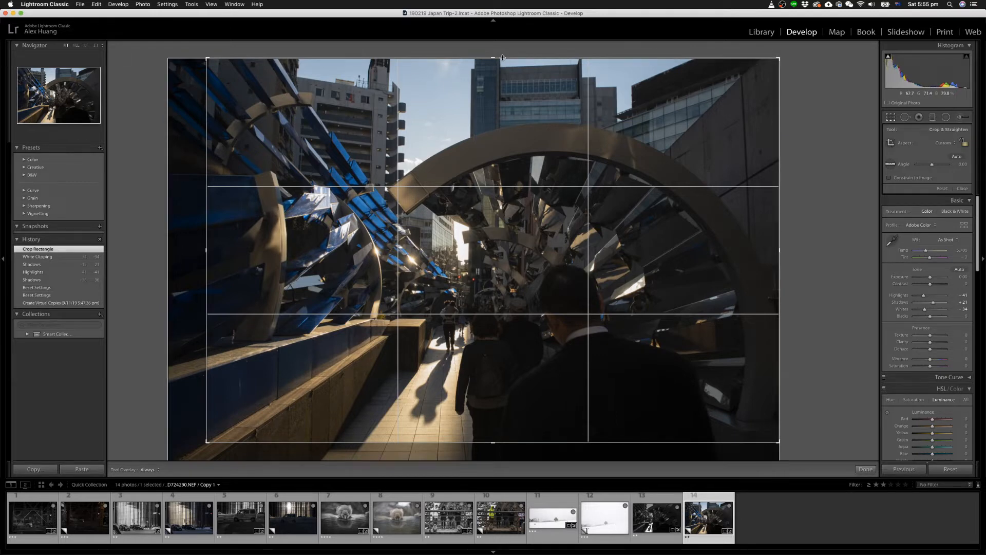
drag(499, 57, 495, 82)
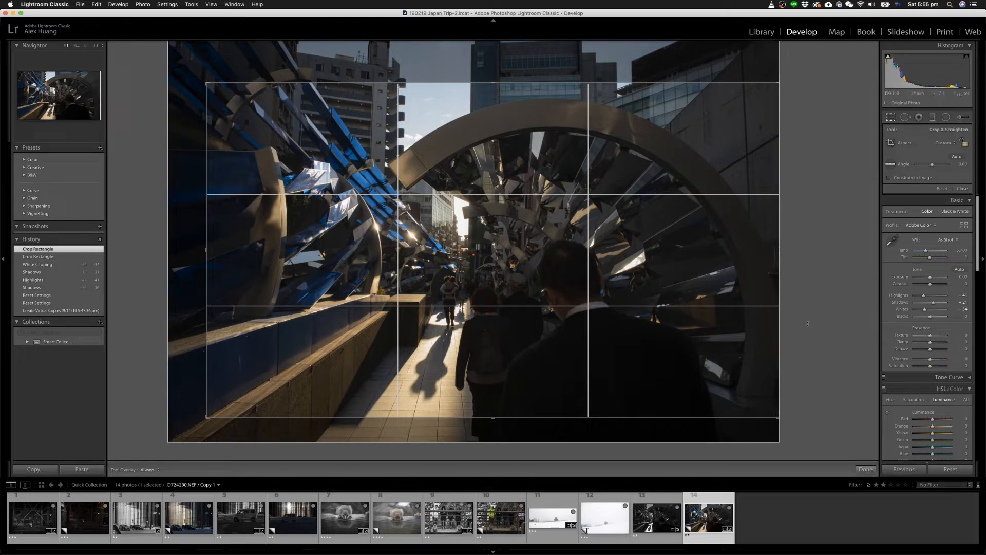
drag(811, 329, 812, 327)
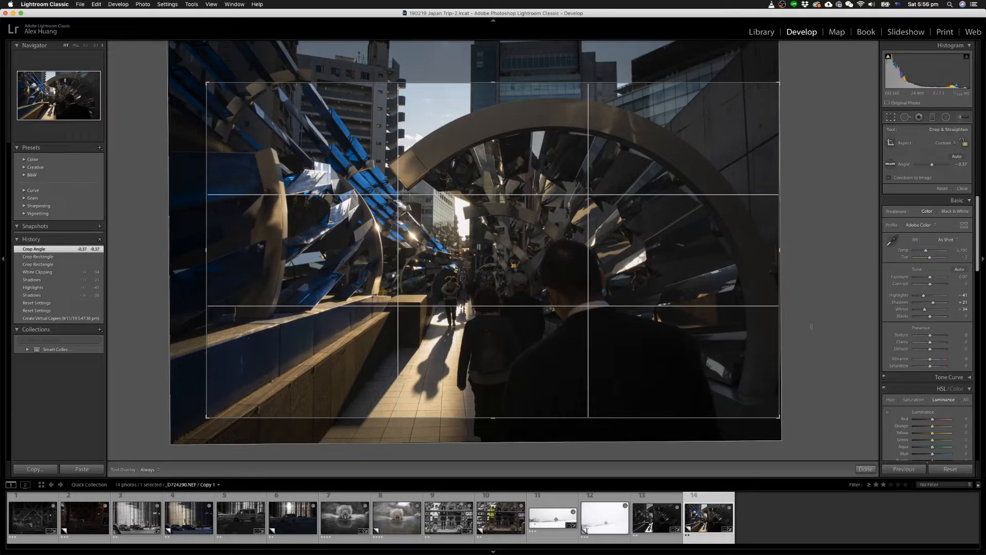
drag(811, 327, 812, 327)
key(Return)
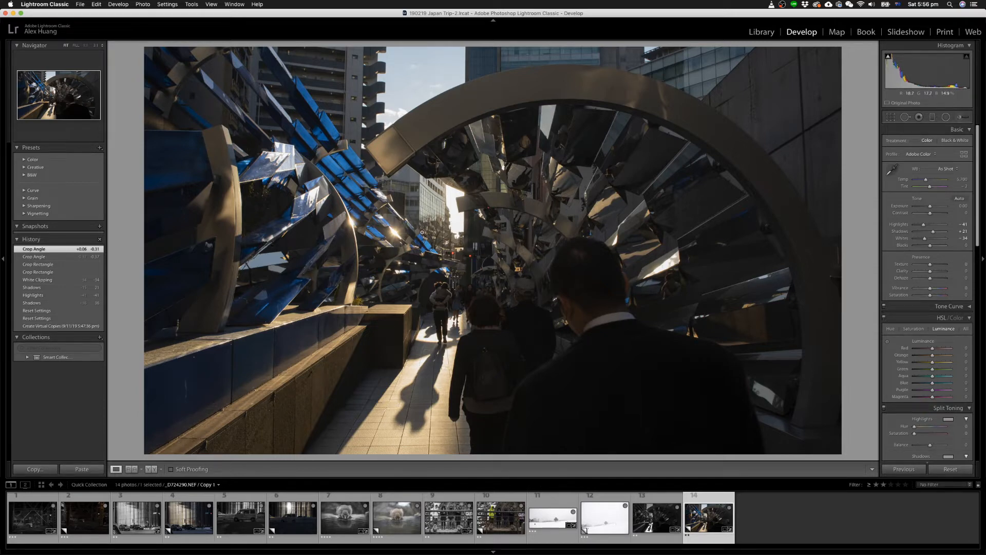
Add a slightly tilted graduated filter over the upper half, with Exposure at about −0.75 and reduced Highlights.
key(m)
drag(434, 218, 424, 307)
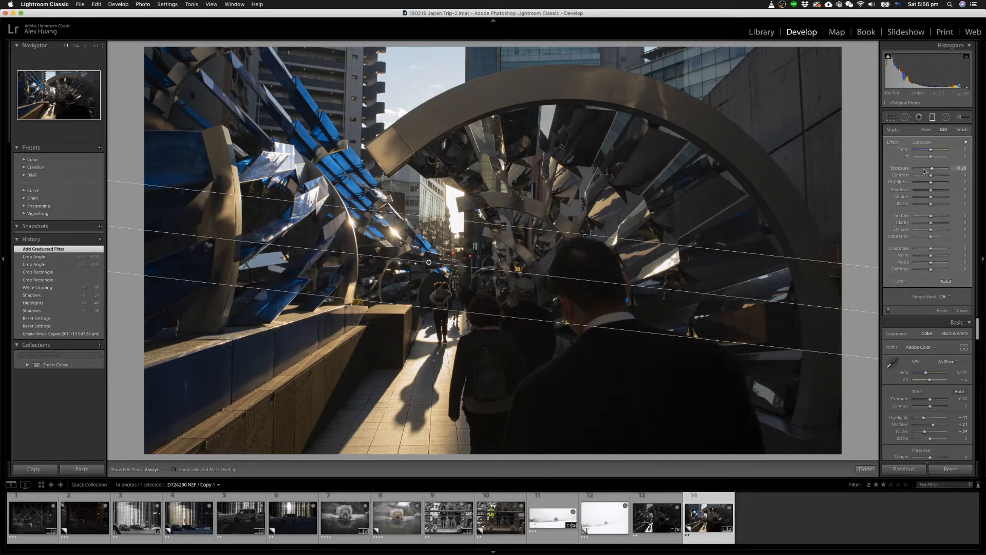
drag(933, 168, 929, 184)
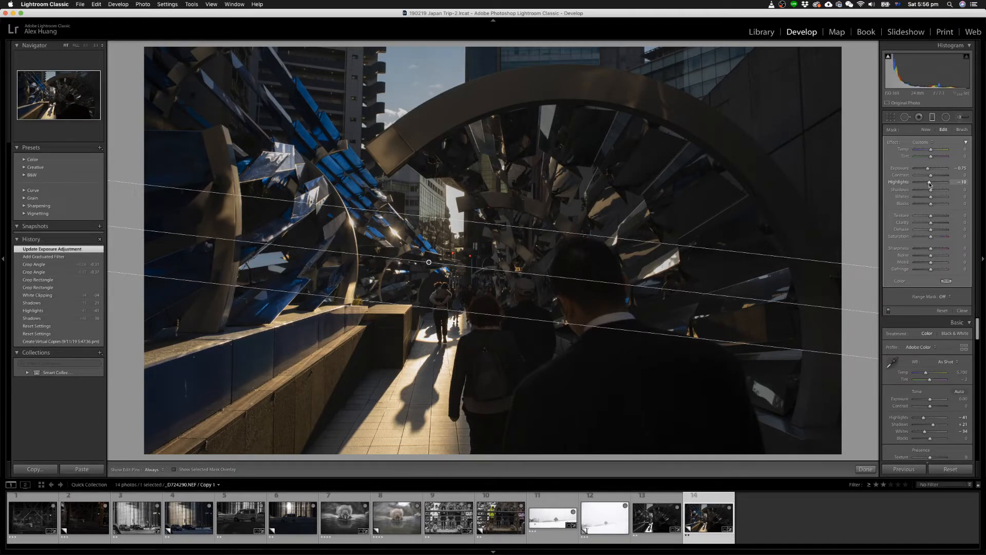
drag(929, 184, 929, 184)
key(m)
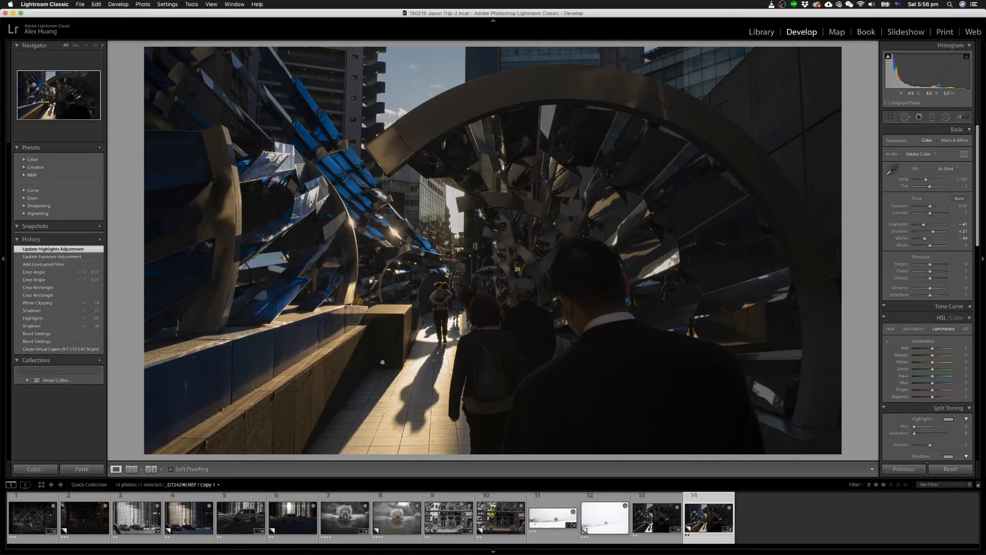
Convert the photo to black and white and add a near-vertical graduated filter over its left side, with Exposure reset and Highlights lowered.
key(v)
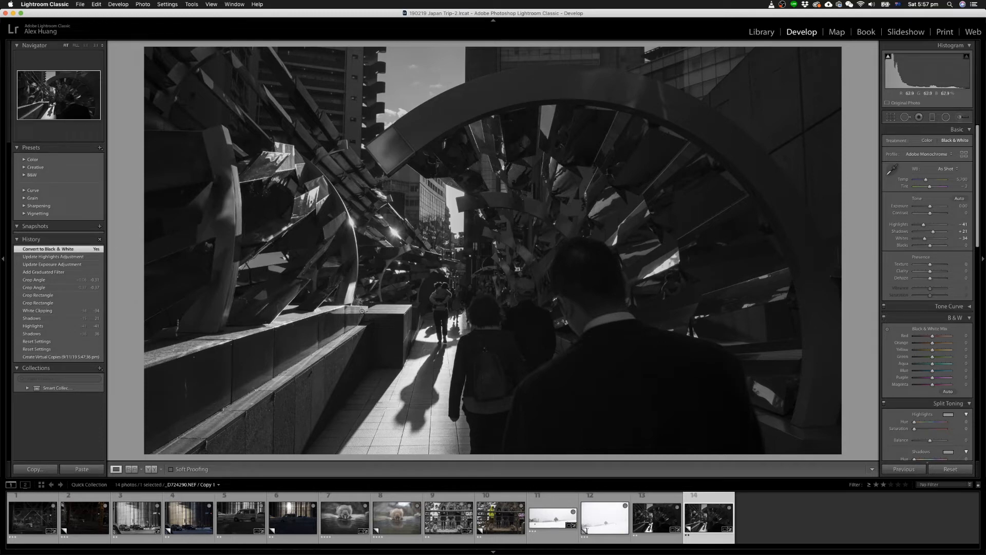
key(m)
drag(351, 310, 418, 304)
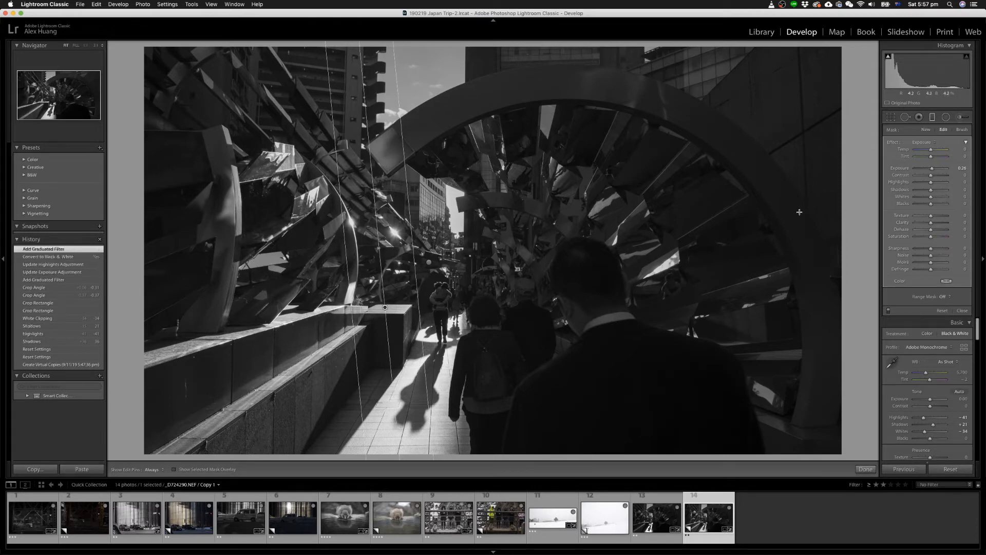
double_click(899, 168)
drag(931, 182, 921, 184)
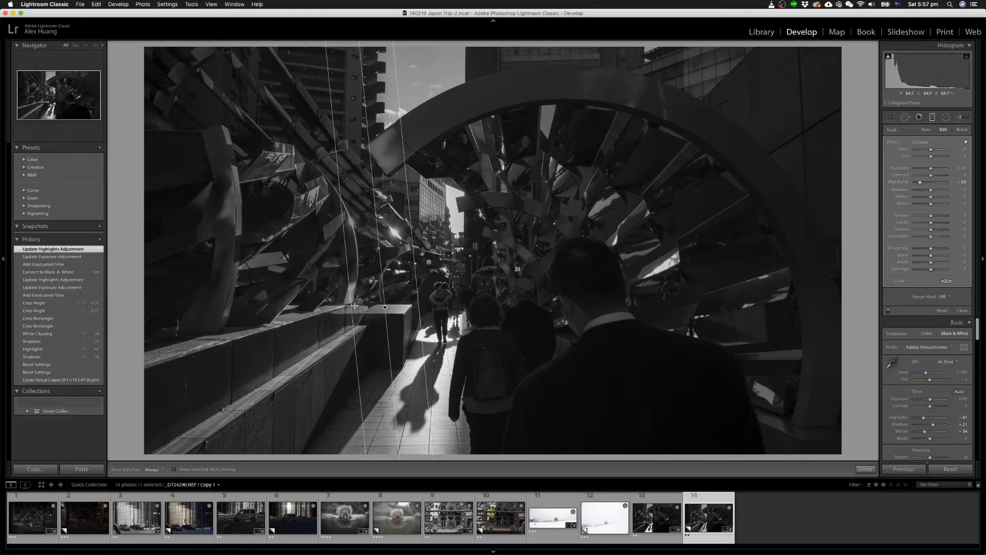
Widen the left graduated filter's transition toward the left edge of the photo and lower its Whites.
drag(354, 305, 304, 311)
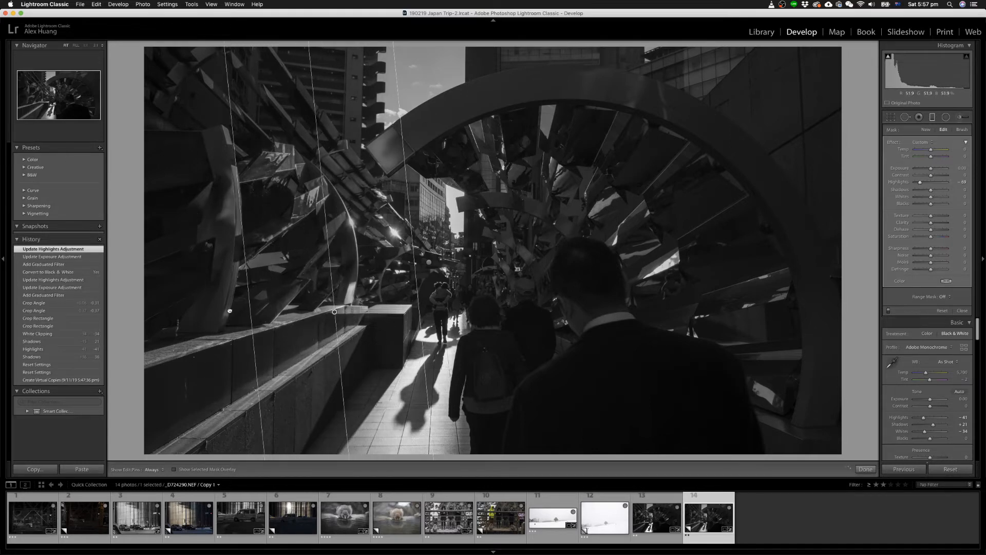
drag(230, 310, 209, 311)
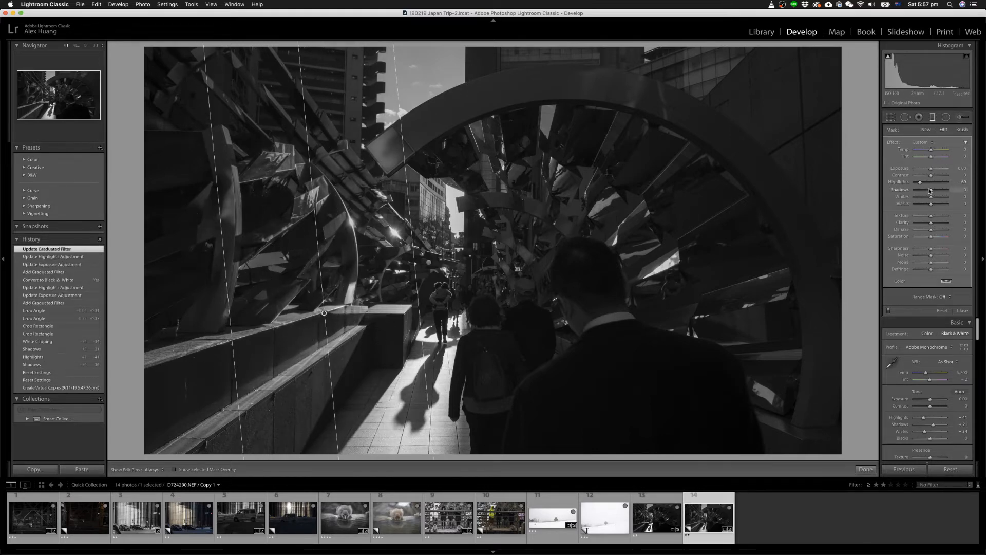
drag(931, 197, 921, 197)
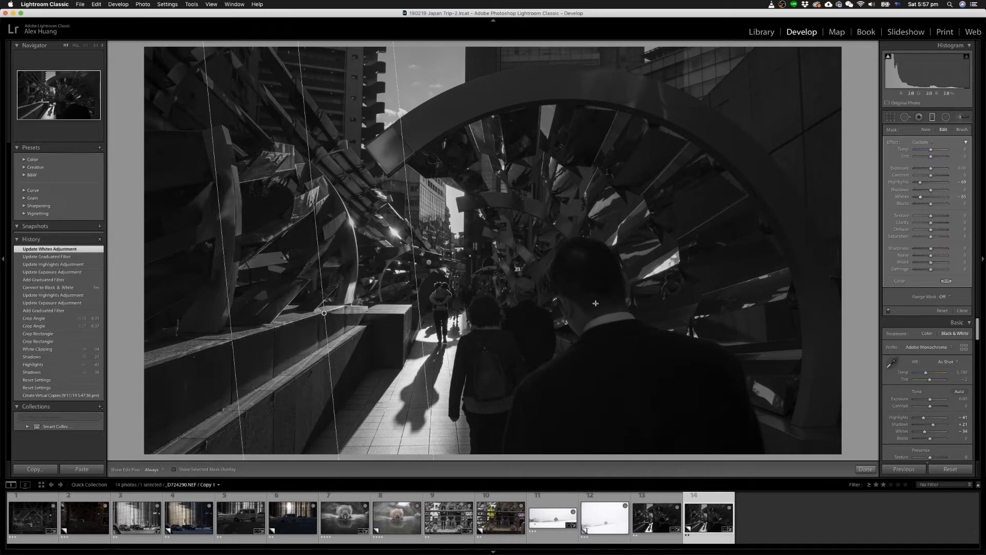
Add a near-vertical graduated filter over the photo's right side, with Highlights at about −23 and Whites at about −31.
drag(620, 299, 424, 295)
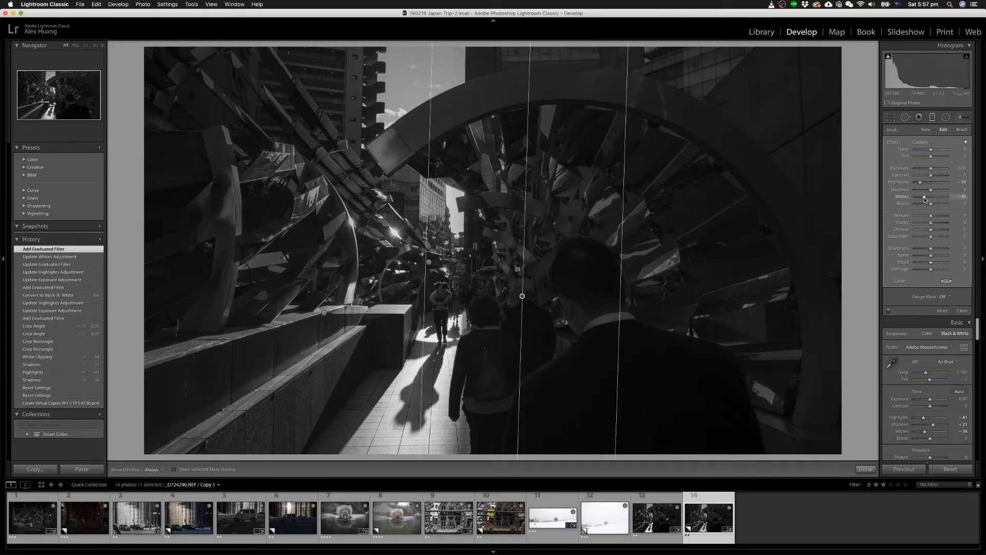
drag(925, 200, 925, 199)
drag(920, 182, 926, 201)
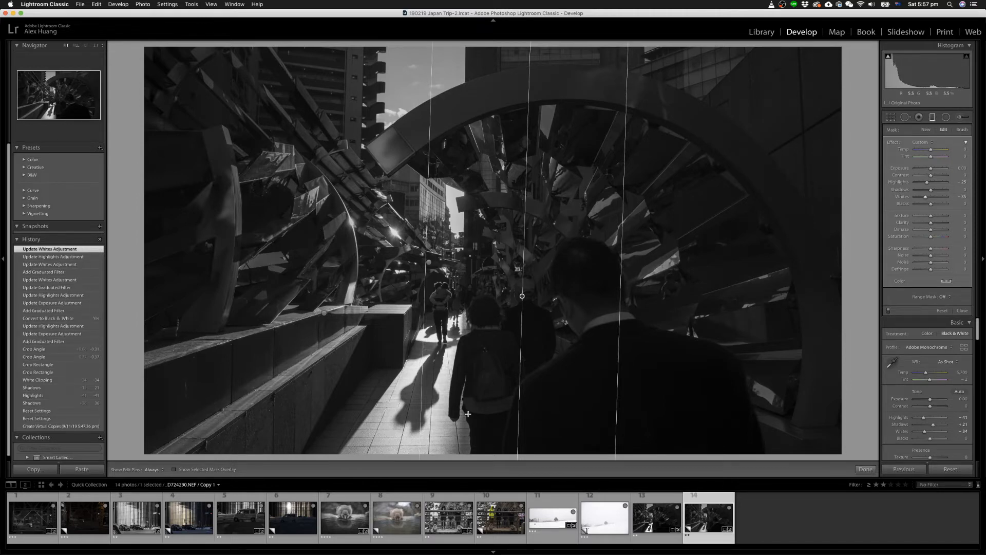
click(933, 117)
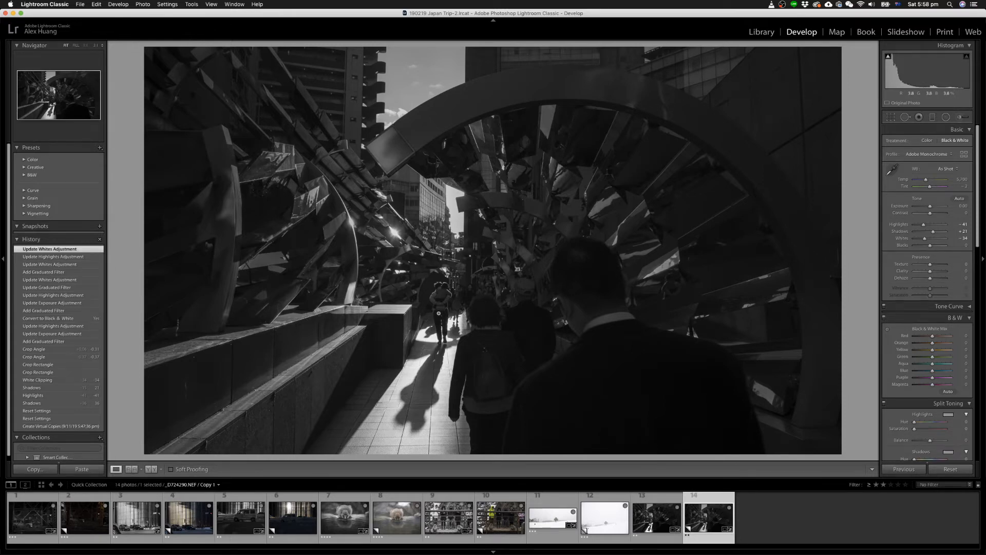
Inspect the walking figure in the sunlit path up close, and paint over it with a small adjustment brush.
click(438, 313)
drag(439, 313, 450, 264)
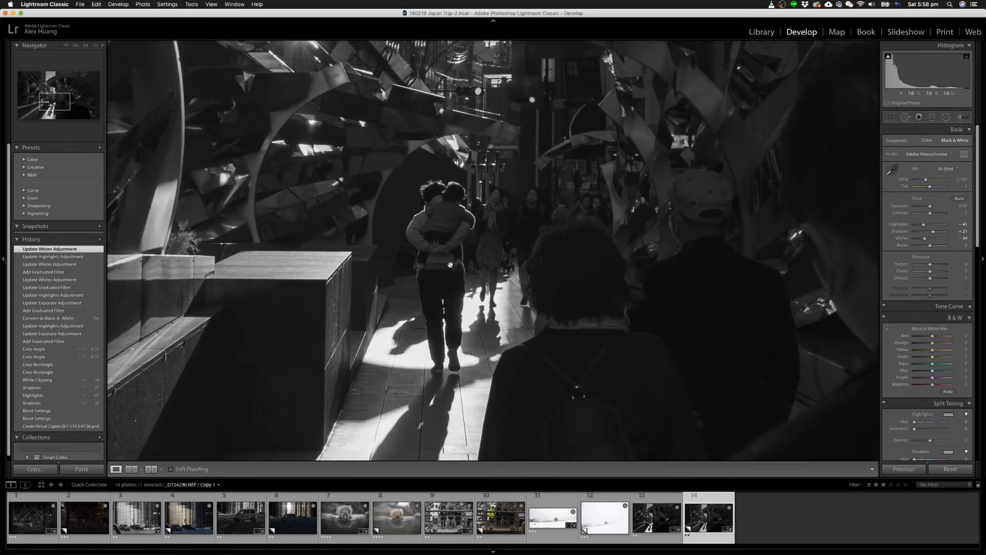
click(450, 264)
key(k)
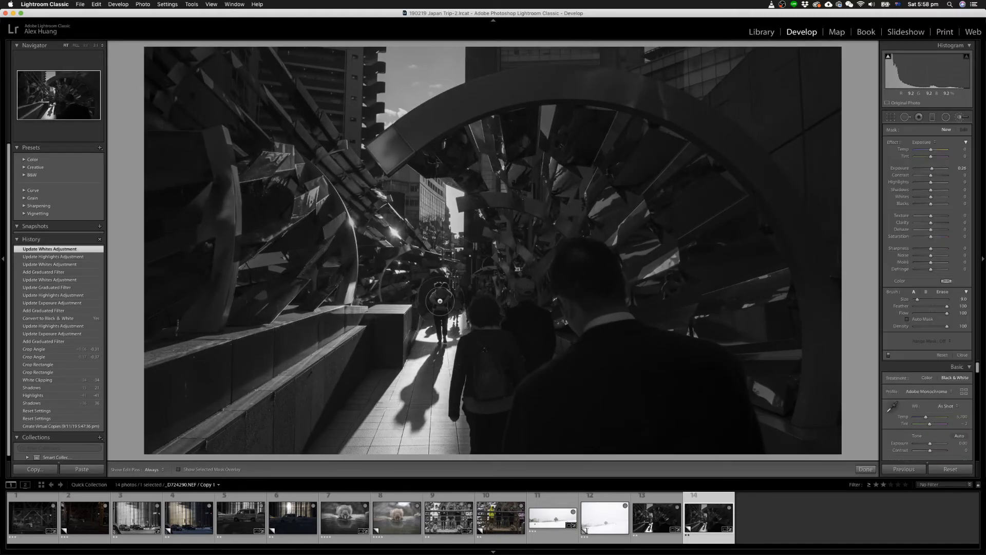
key(bracketleft)
key(bracketleft)
key(h)
mouse_move(440, 290)
mouse_down()
mouse_move(441, 320)
mouse_move(439, 289)
mouse_up()
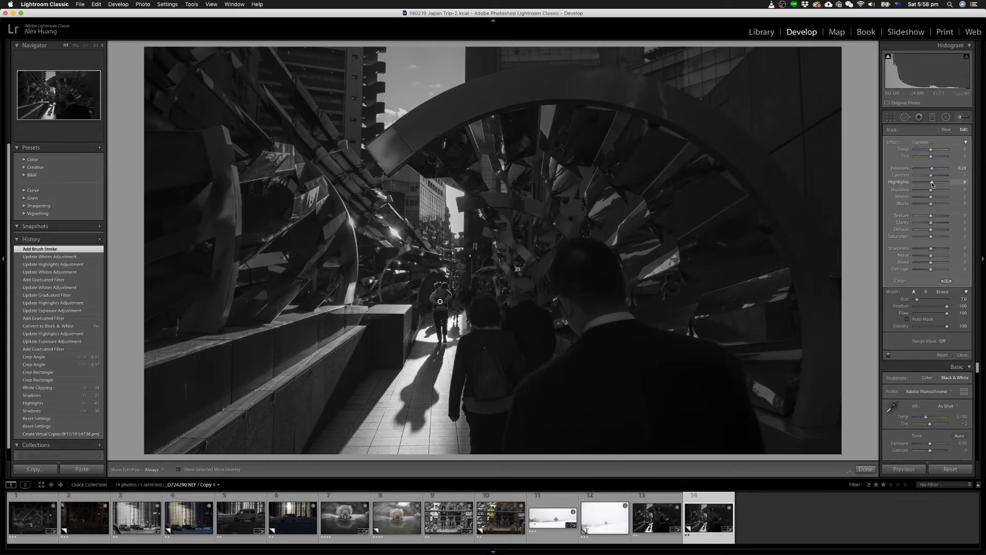
Set the figure's brush adjustment to Highlights 11, raise Shadows and Whites to about 30, and slightly lower Blacks.
drag(930, 183, 937, 192)
drag(933, 182, 935, 199)
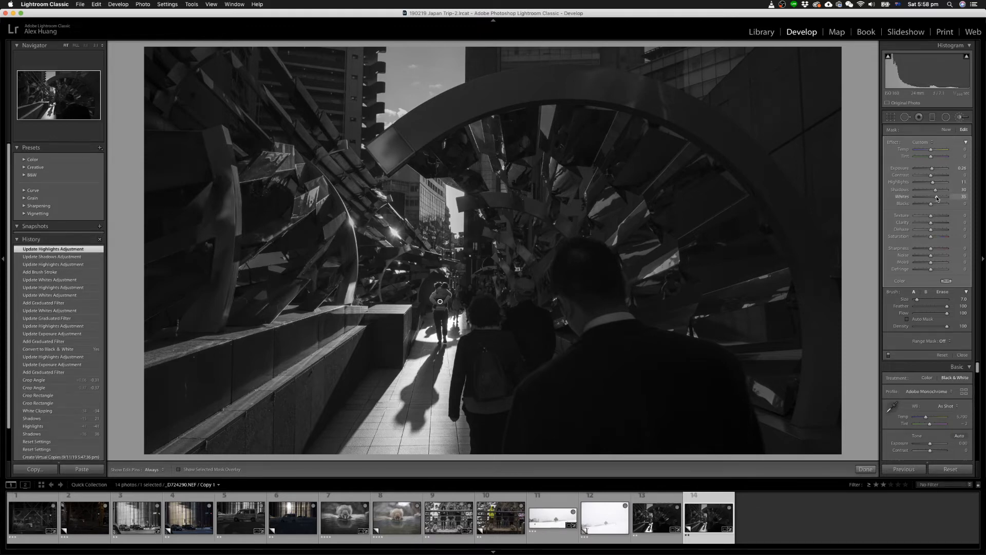
drag(937, 198, 937, 199)
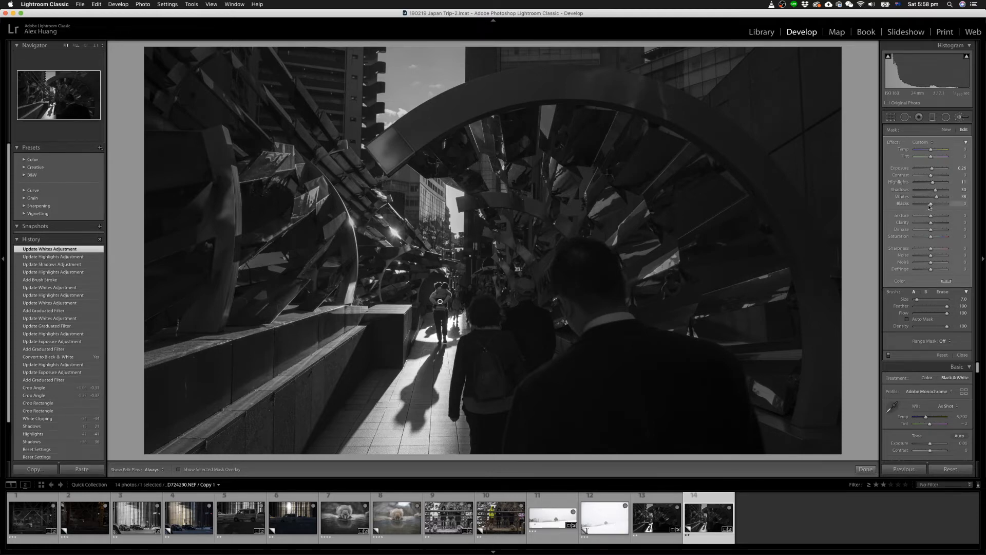
drag(929, 206, 932, 207)
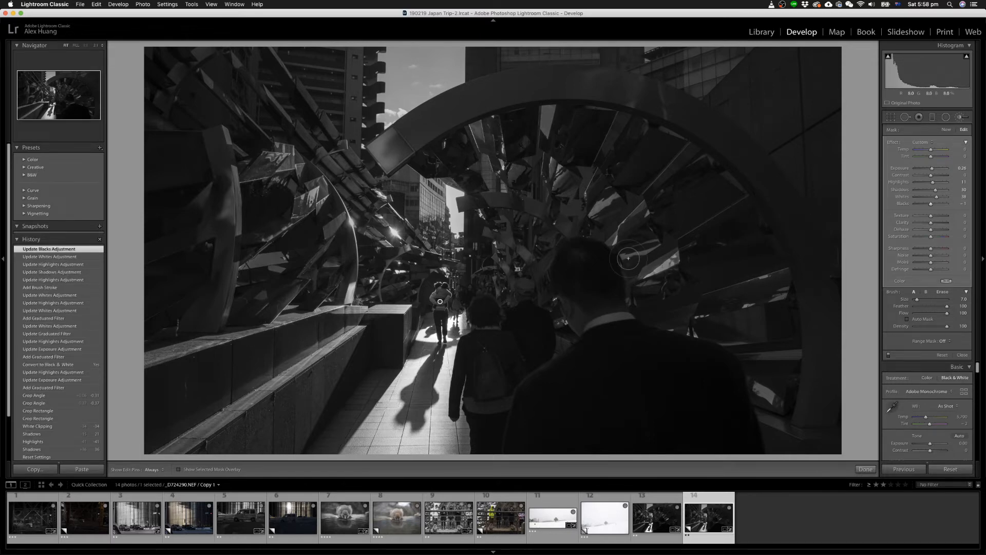
key(k)
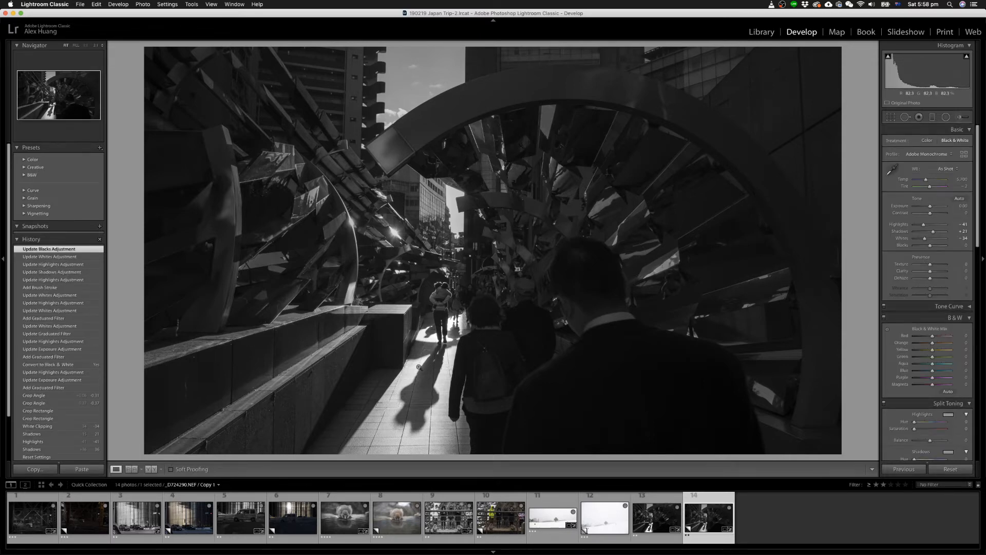
Add a graduated filter over the bottom of the photo, with Exposure reset to 0, Highlights at −13 and Whites lowered.
key(m)
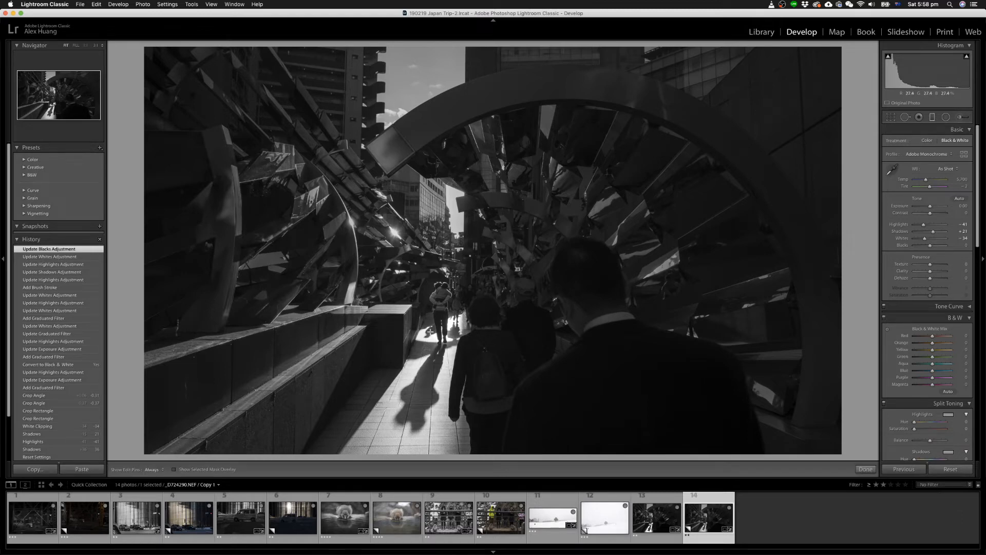
drag(430, 332, 430, 291)
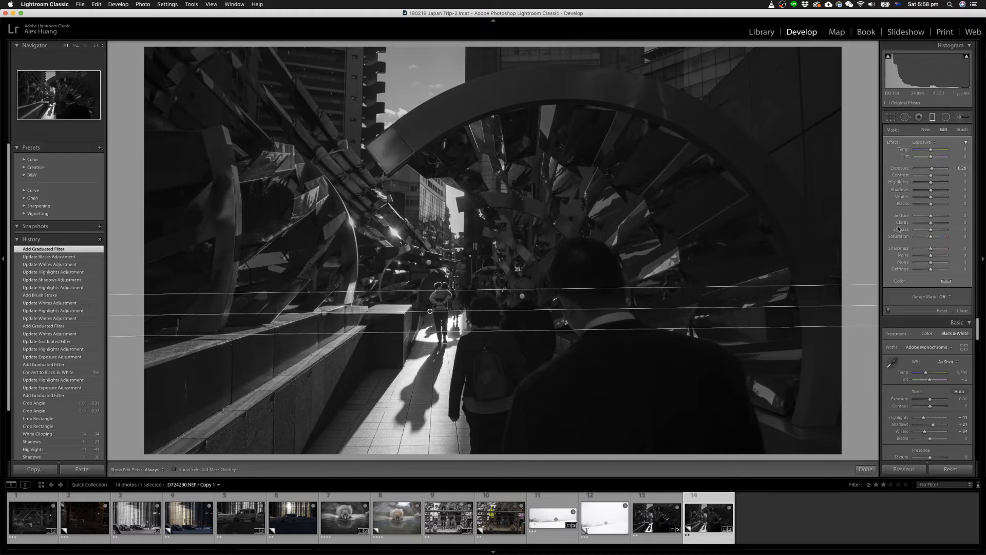
double_click(900, 168)
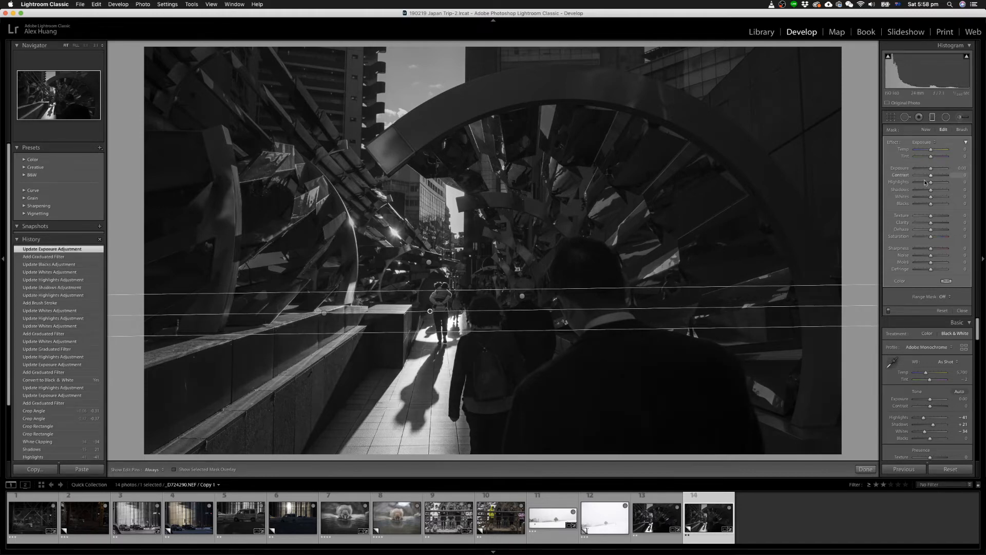
mouse_move(931, 182)
mouse_down()
mouse_move(921, 182)
mouse_move(927, 199)
mouse_up()
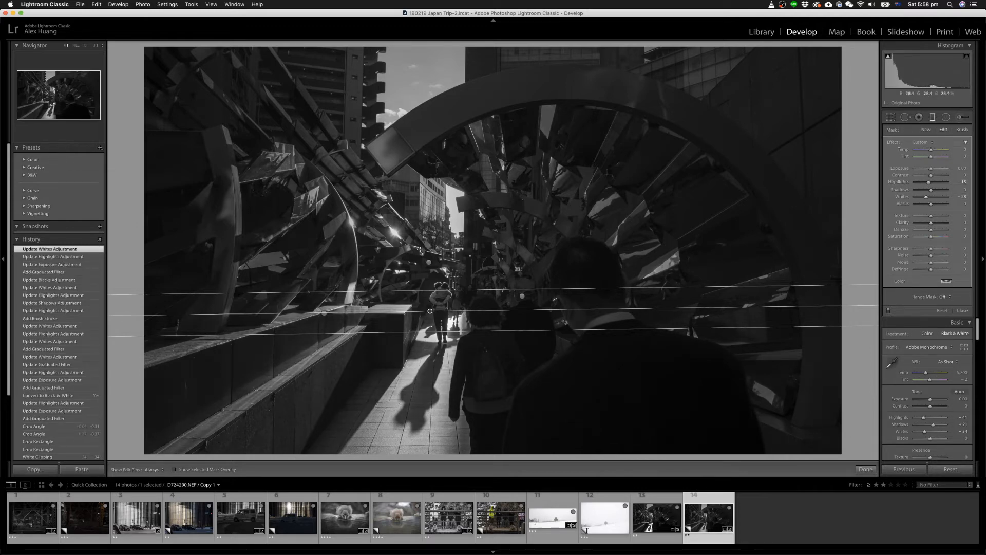
Add another graduated filter over the upper part with the same settings, and raise the photo's overall Clarity to about +33.
drag(420, 249, 423, 301)
key(m)
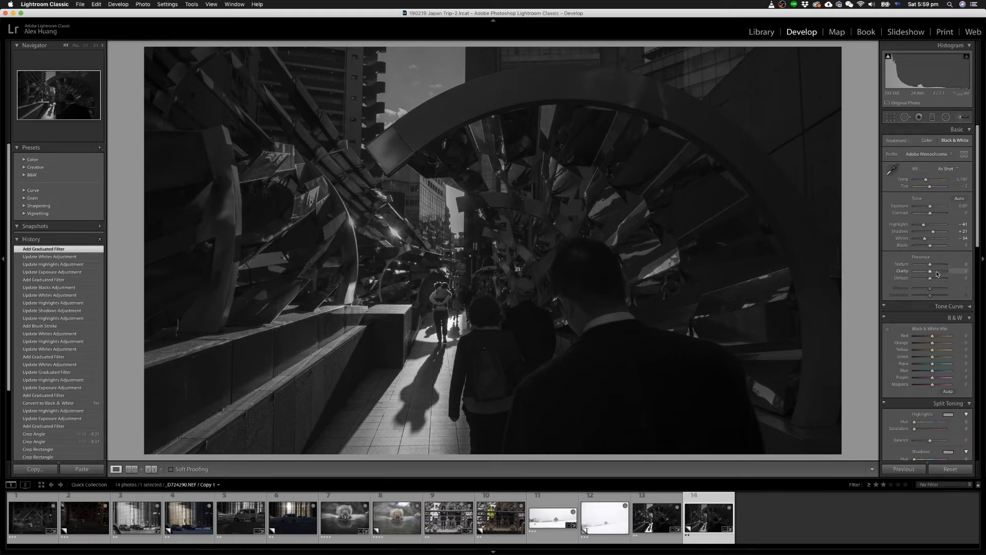
drag(939, 272, 936, 273)
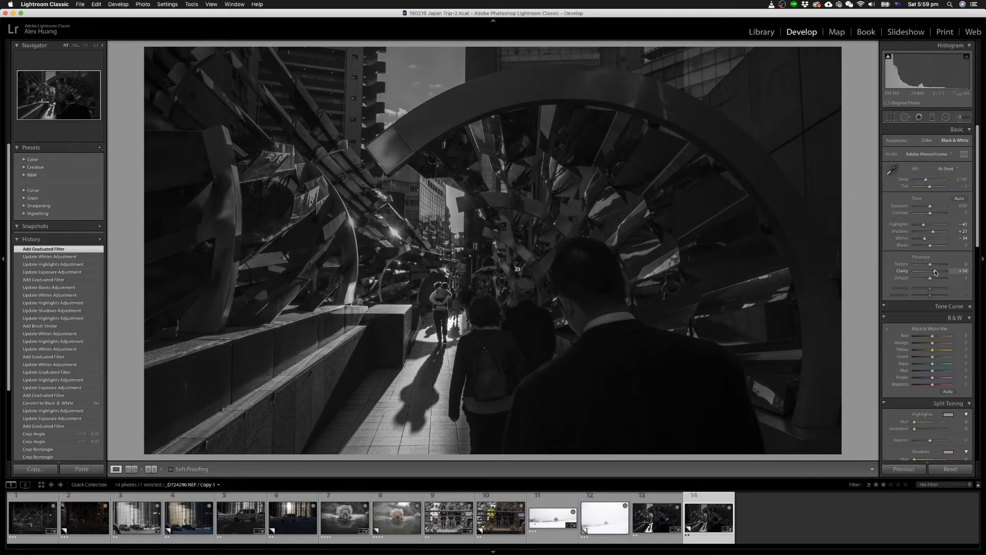
Inspect the walking figure up close with and without Clarity, and set the photo's overall Clarity to +23.
drag(936, 272, 937, 273)
drag(937, 273, 935, 273)
click(446, 289)
drag(638, 315, 641, 261)
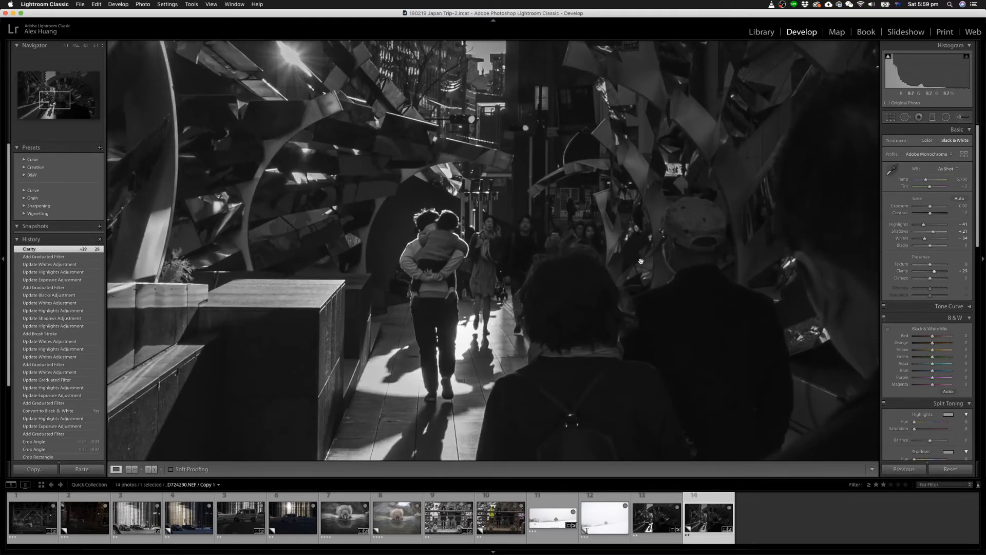
double_click(899, 272)
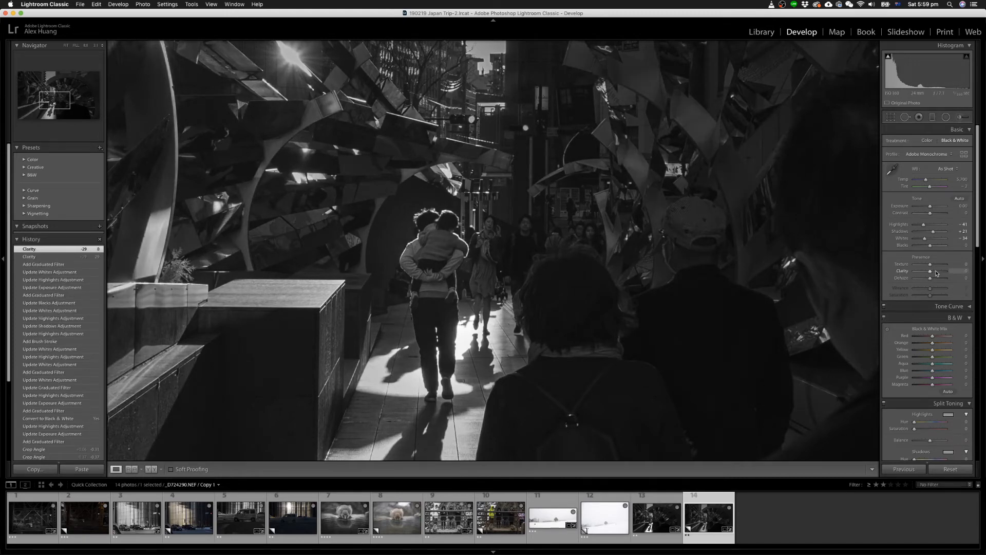
mouse_move(936, 273)
mouse_down()
mouse_move(962, 274)
mouse_move(937, 273)
mouse_up()
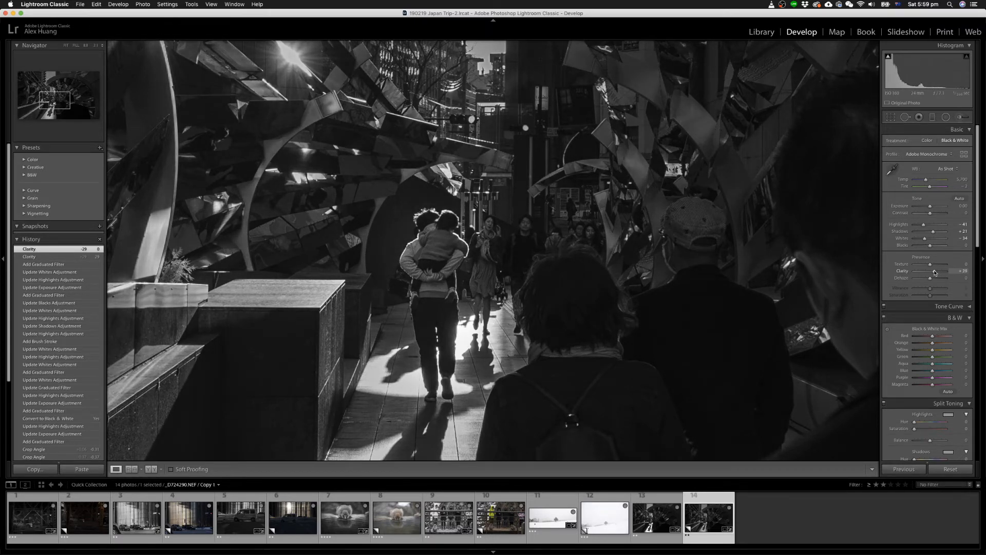
drag(933, 273, 934, 272)
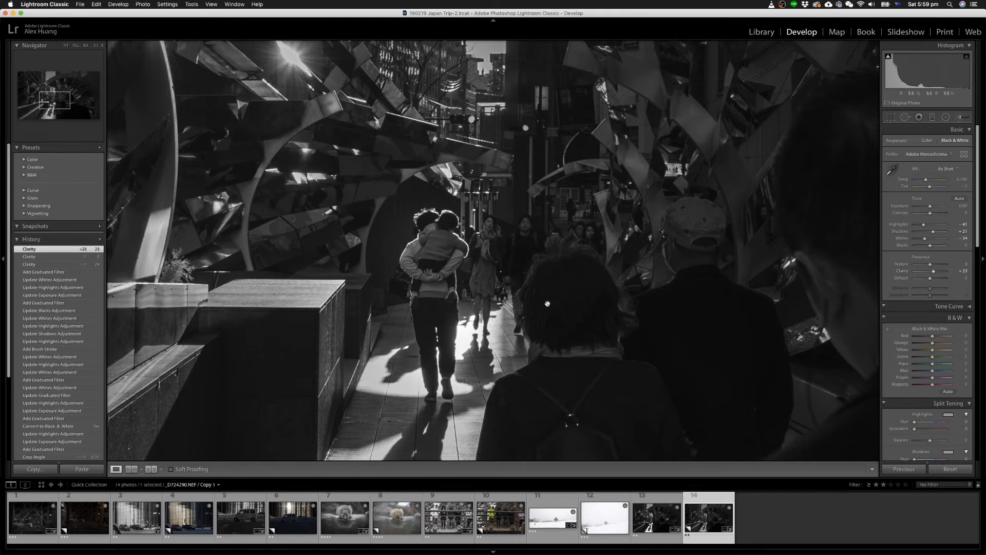
click(547, 303)
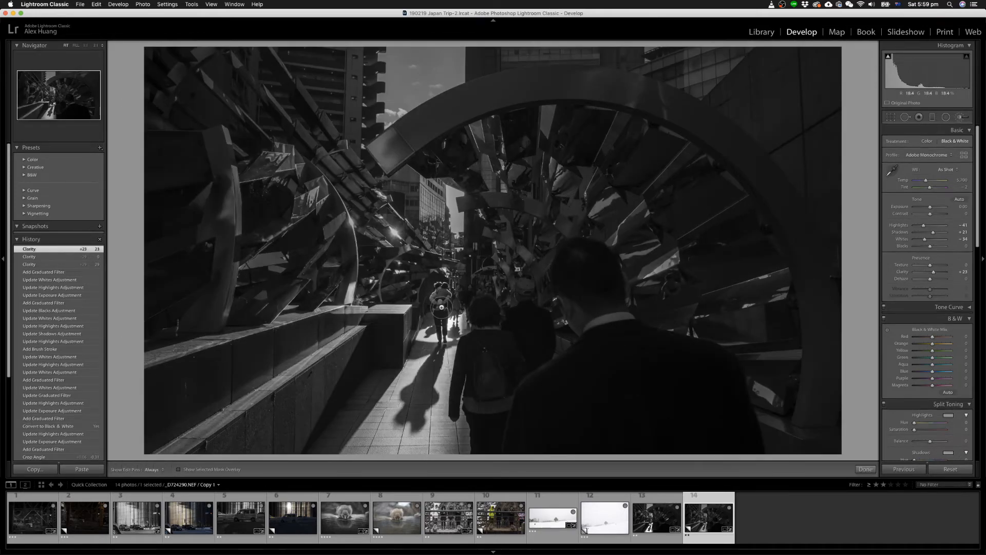
Paint over the walking figure with a new adjustment brush and adjust its Clarity and Texture with Exposure left at 0.26.
key(k)
key(h)
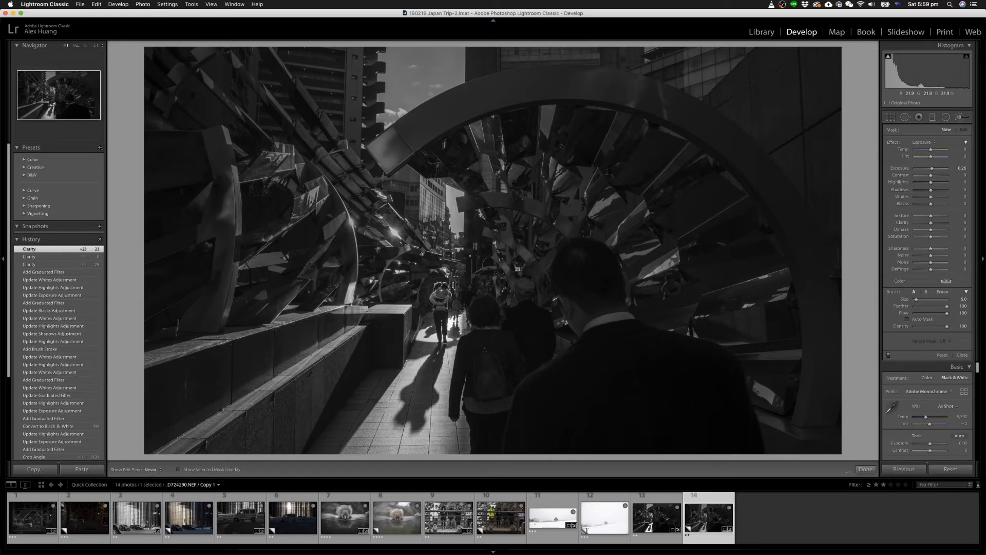
drag(442, 311, 440, 293)
drag(940, 223, 934, 218)
key(k)
Brush over the bright pavement beside the walking figure, with Exposure reset to 0 and Highlights and Whites lowered to just past −20.
click(445, 294)
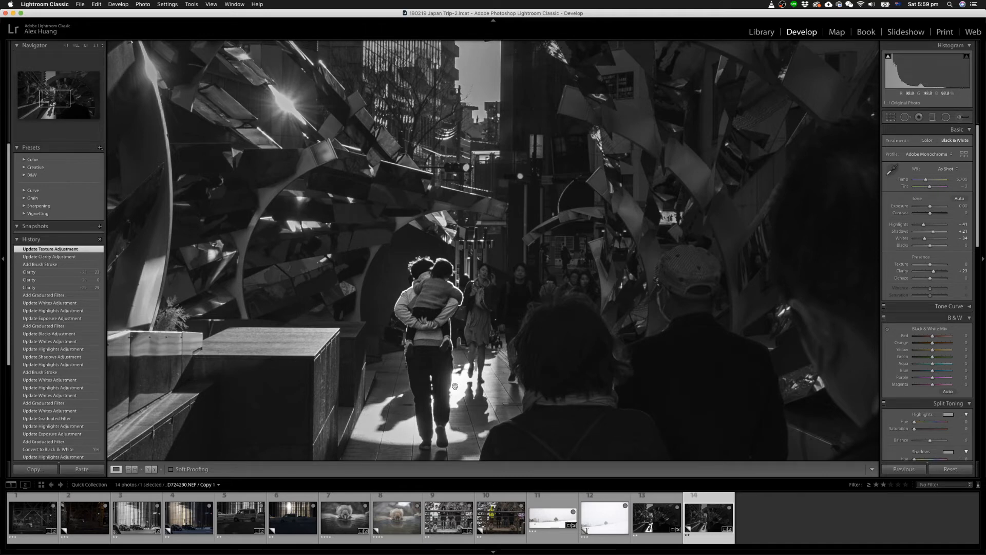
key(k)
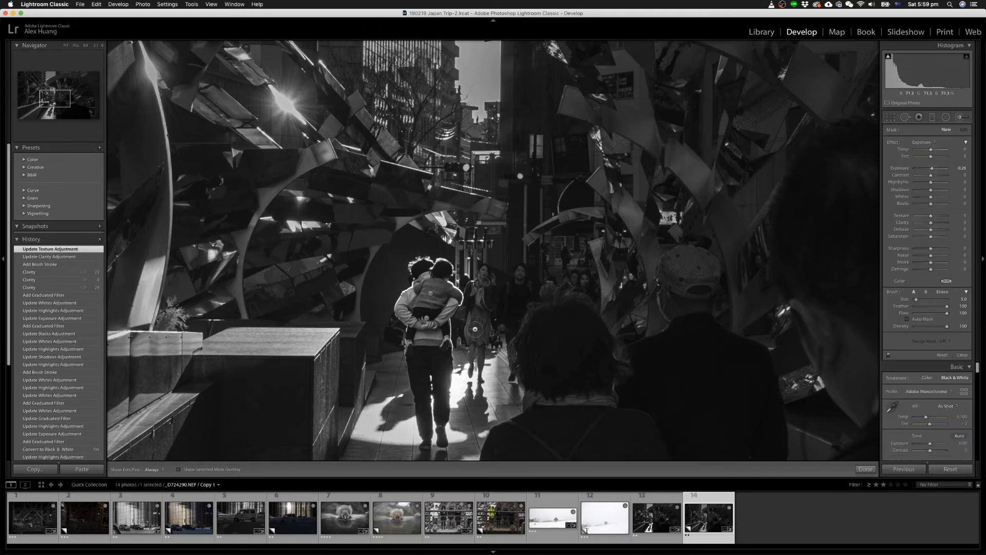
key(h)
click(456, 388)
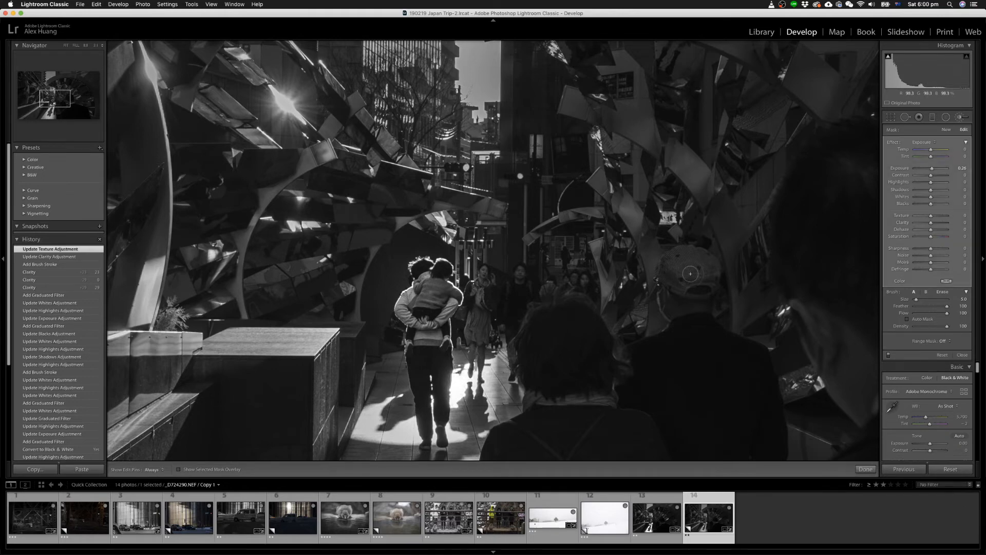
double_click(902, 168)
drag(930, 182, 927, 198)
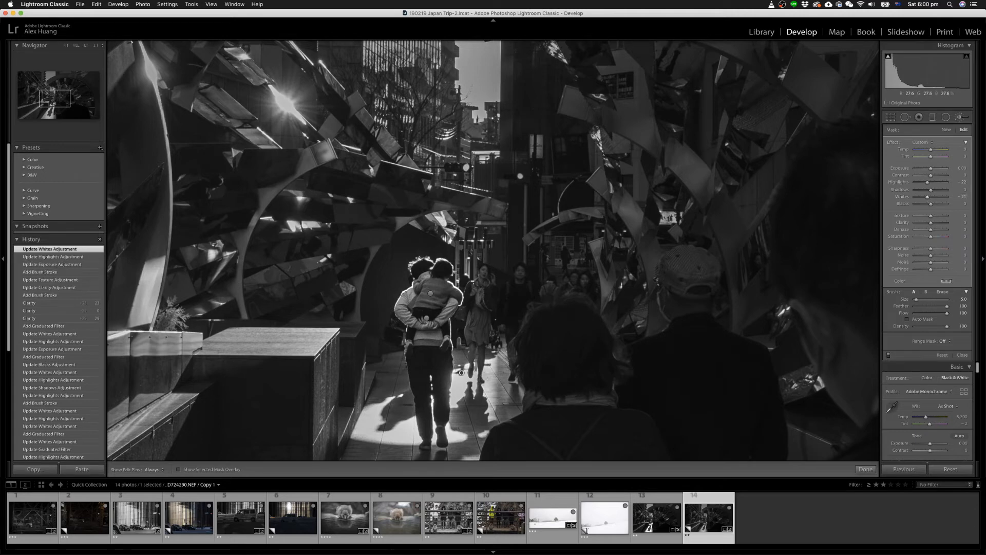
key(h)
key(k)
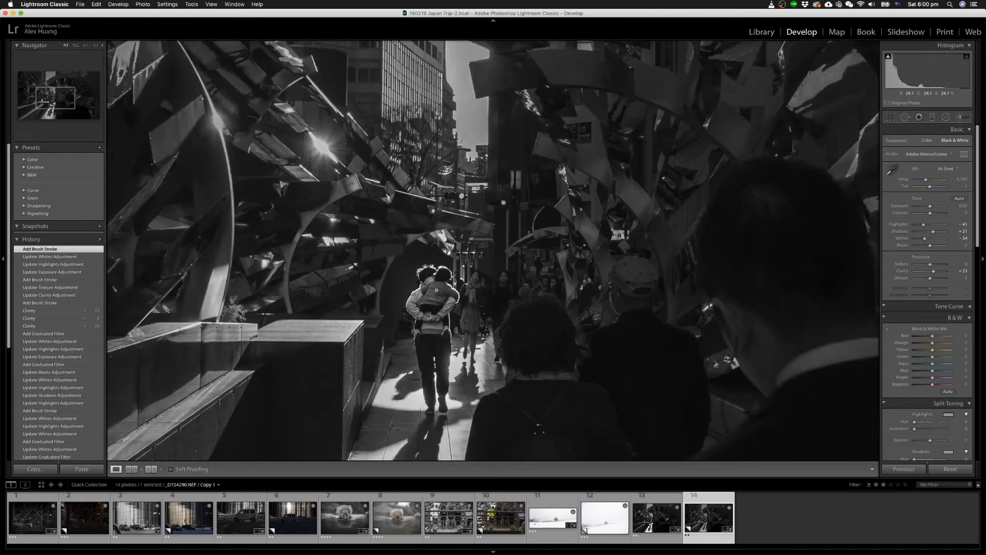
click(436, 291)
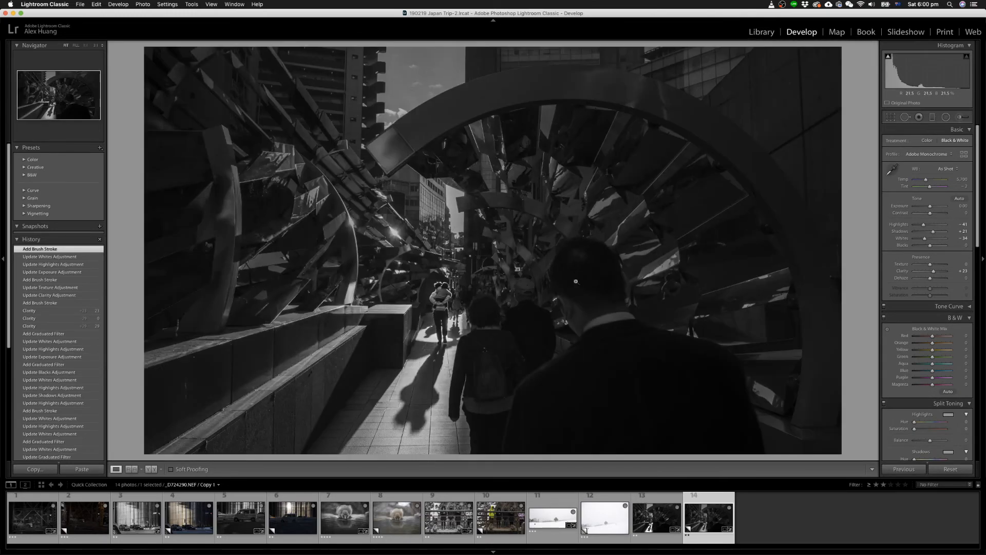
Set the photo's Shadows to −2 with Blacks at 0, and raise Red to +21 and Orange to +37 in the black-and-white mix.
click(660, 526)
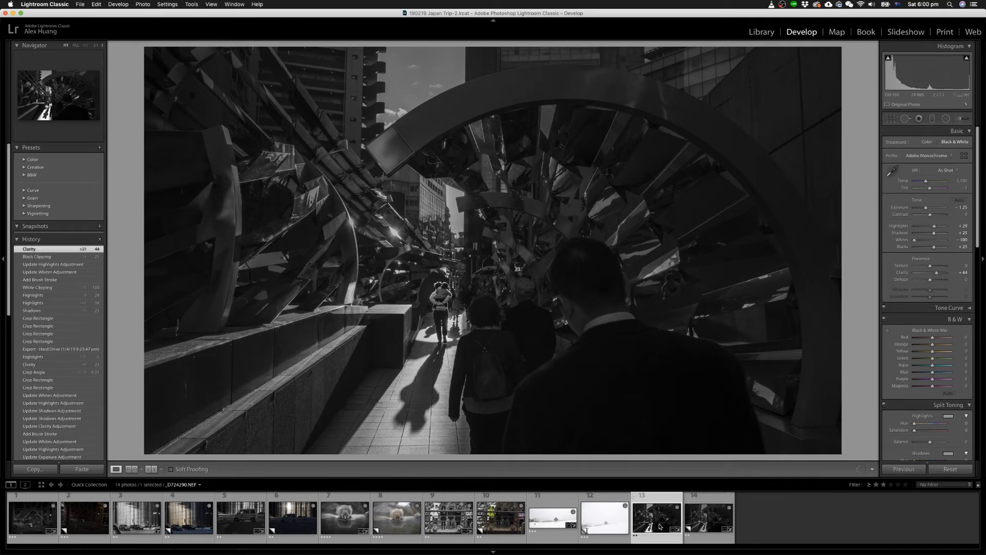
click(712, 521)
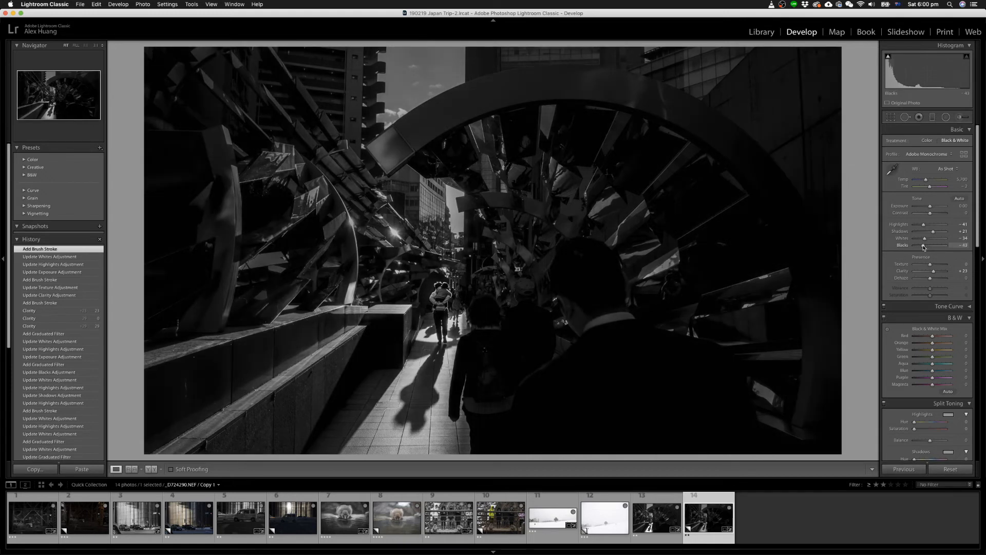
drag(924, 247, 931, 232)
double_click(902, 245)
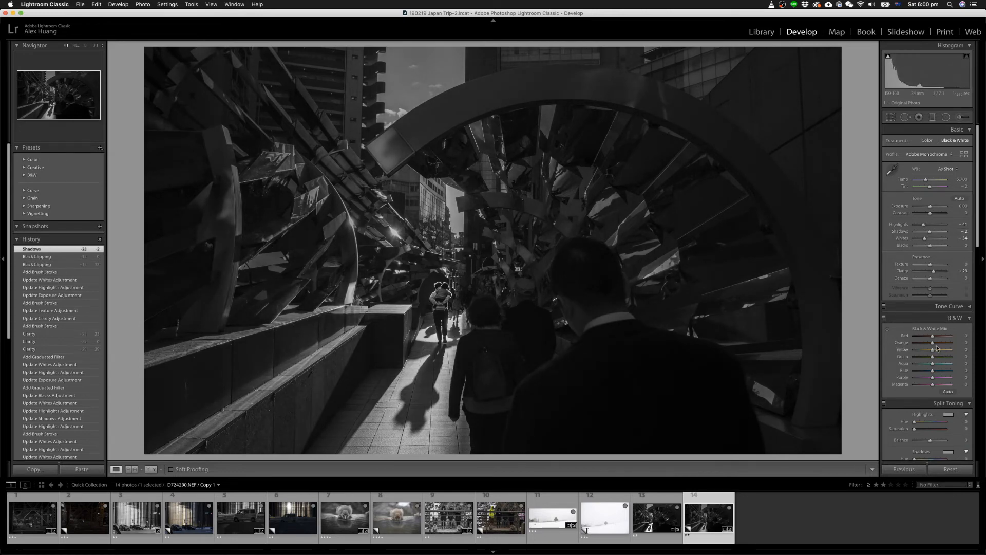
drag(932, 342, 937, 340)
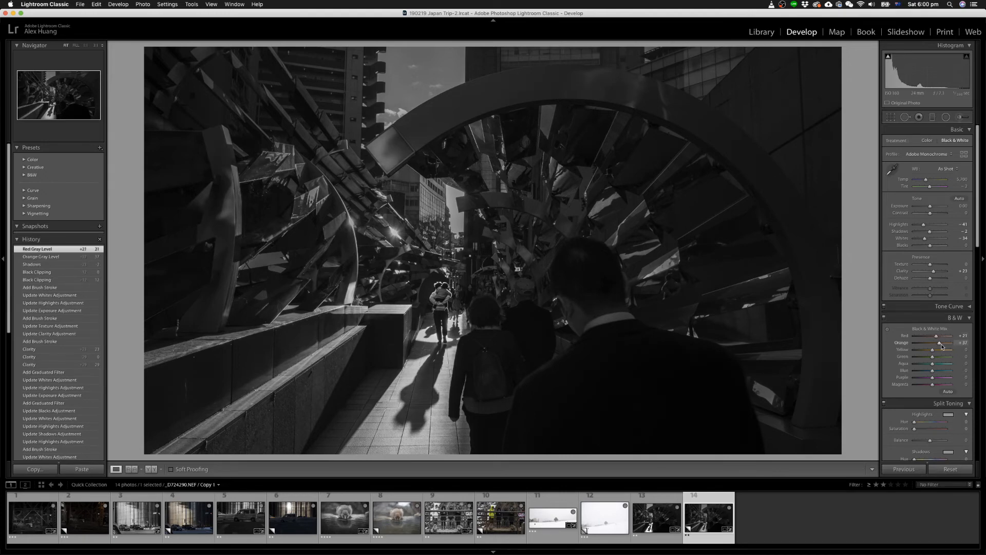
click(942, 346)
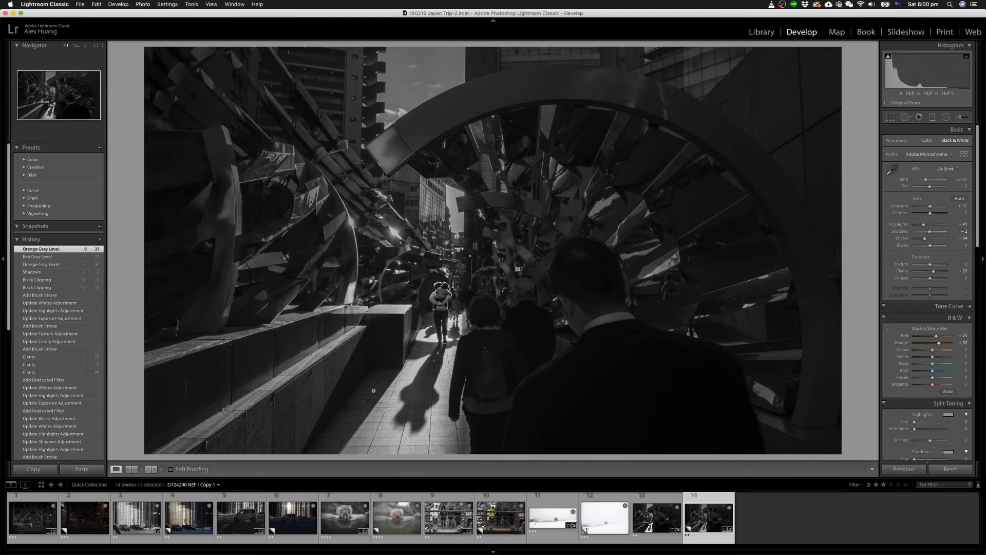
Brush over the area around the sun flare with Exposure reset to 0 and Highlights and Whites lowered, and compare with the earlier edit.
key(k)
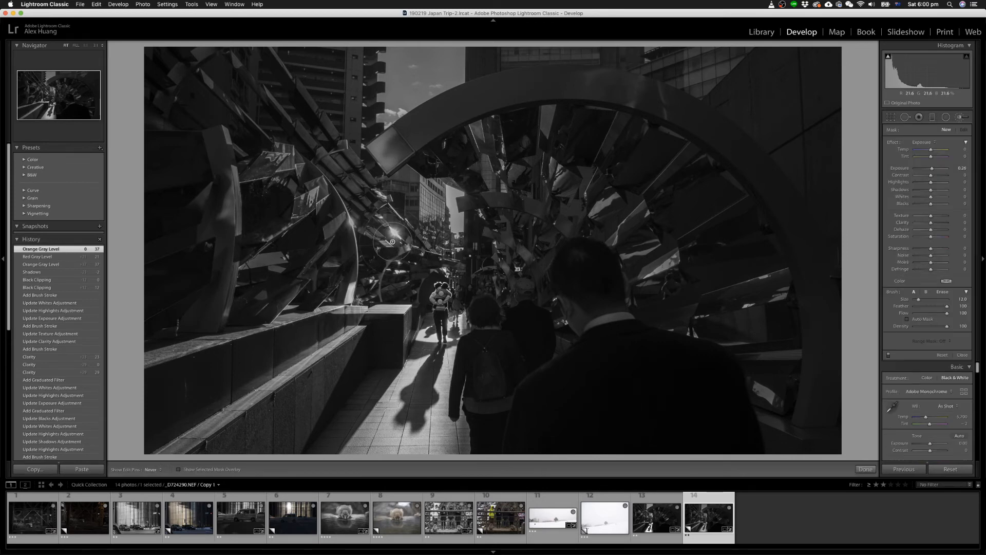
mouse_move(393, 241)
mouse_down()
mouse_move(358, 292)
mouse_move(383, 251)
mouse_move(378, 237)
mouse_move(353, 228)
mouse_move(370, 246)
mouse_up()
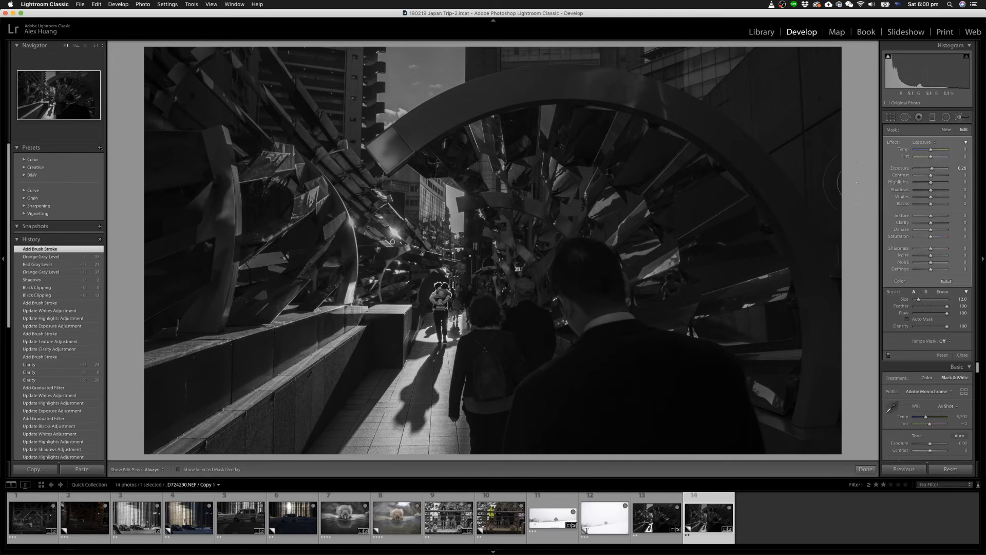
double_click(904, 168)
drag(930, 182, 926, 202)
key(k)
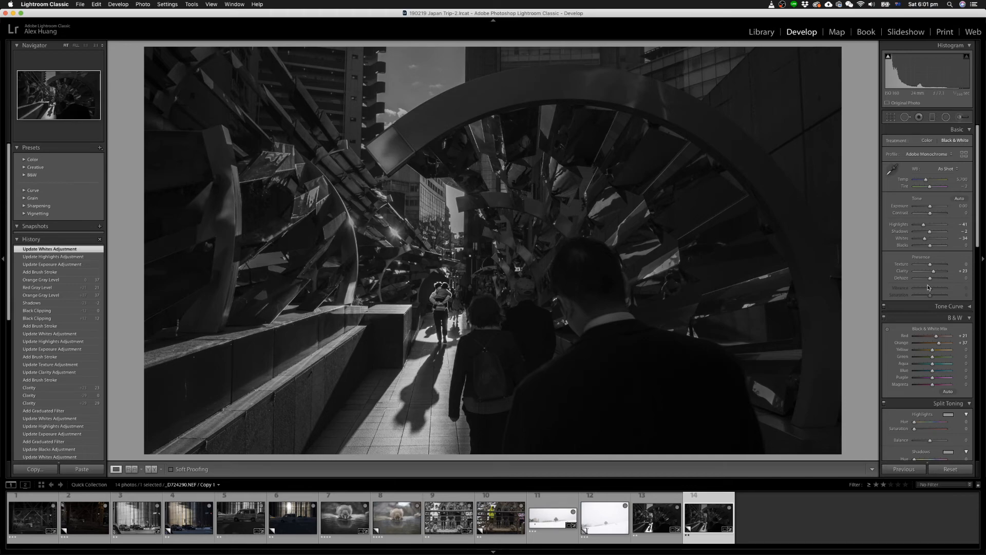
key(Left)
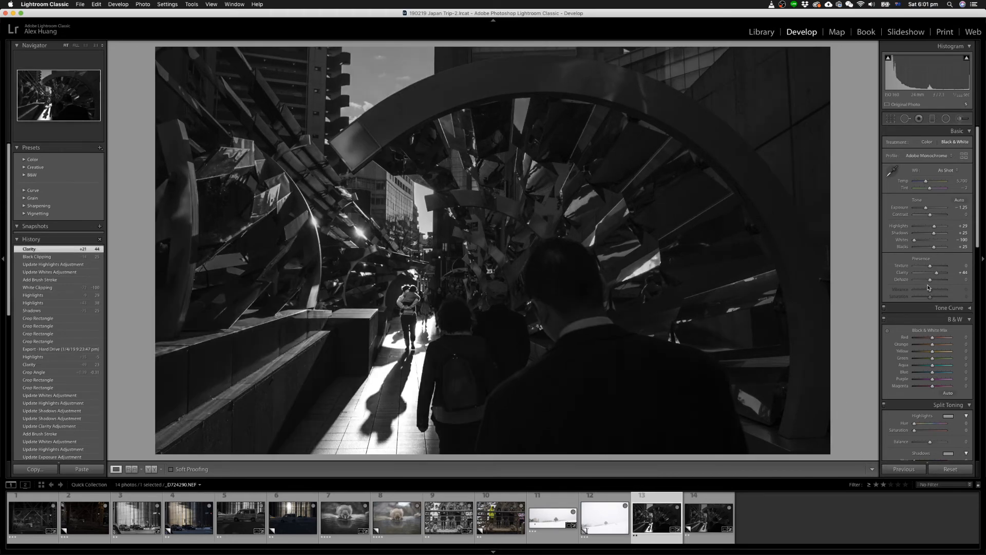
key(Right)
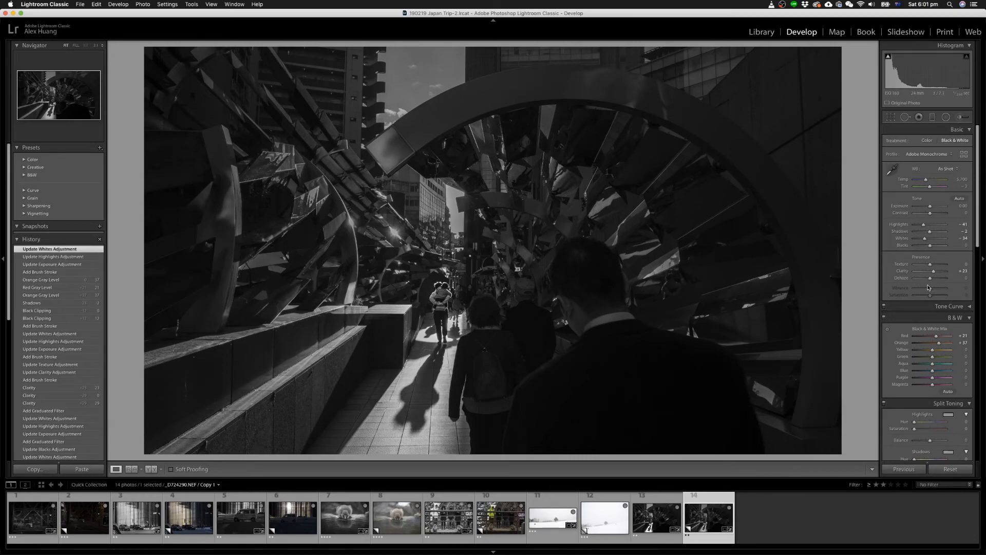
key(Left)
key(Right)
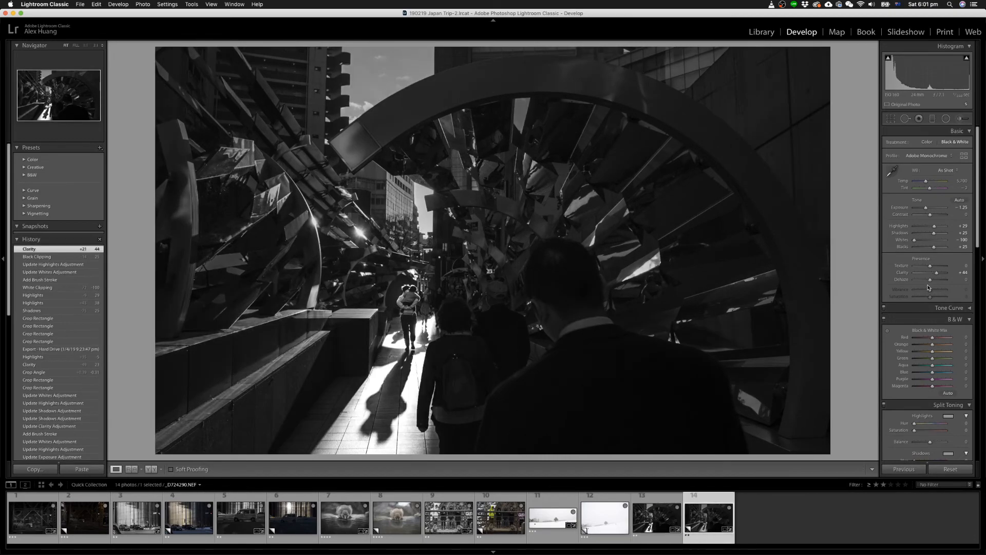
Paint a new size 11 adjustment brush over the sunlit ledge and wall beside the path.
key(k)
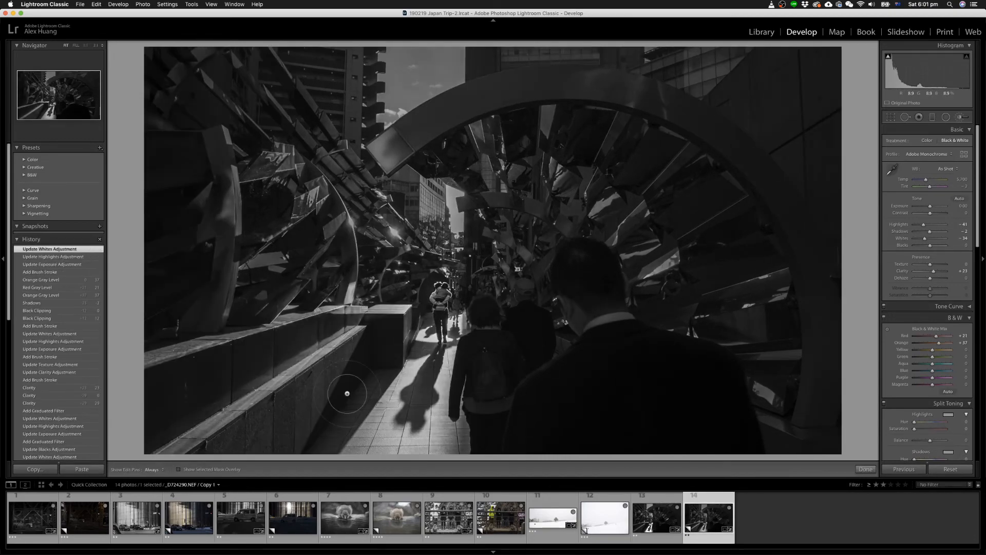
key(h)
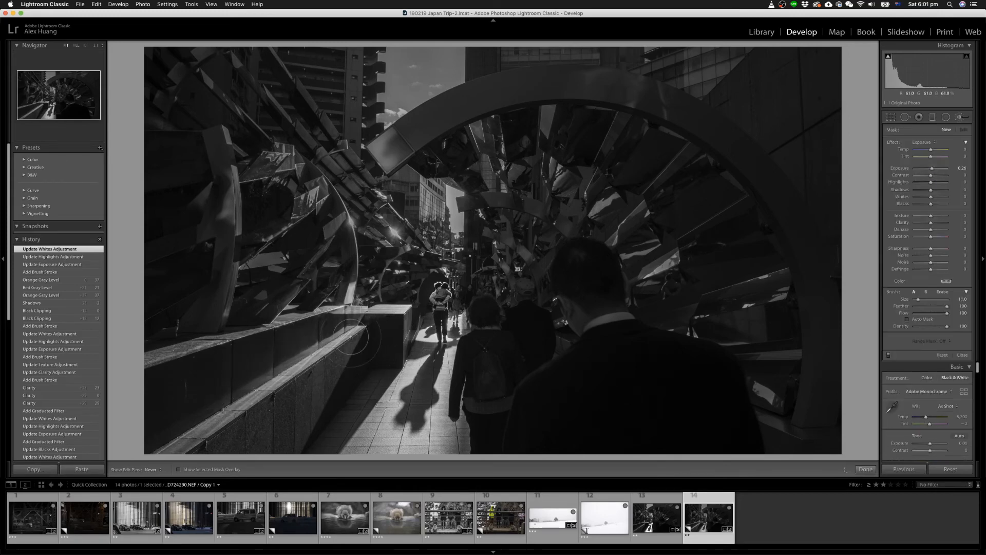
key(bracketleft)
key(bracketleft)
key(bracketleft)
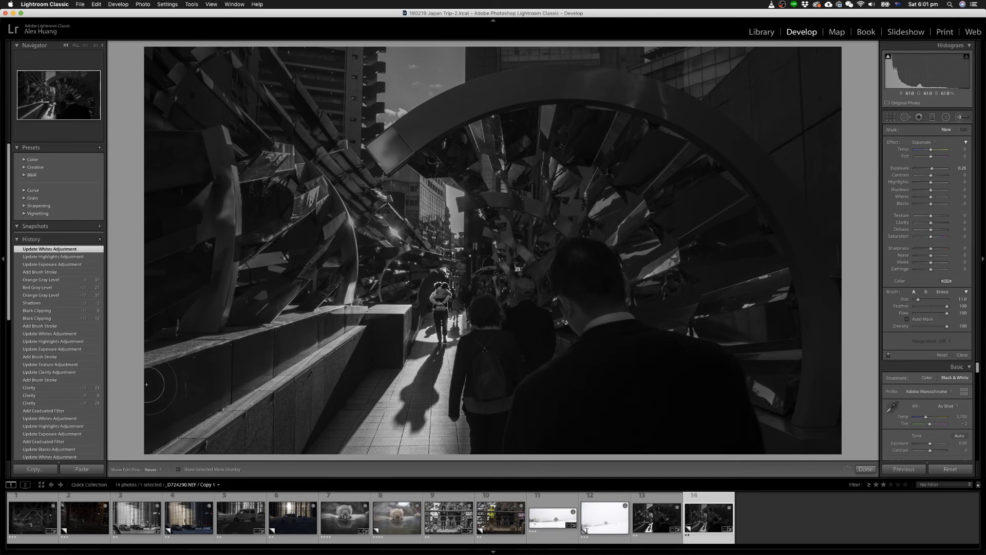
click(214, 376)
key(h)
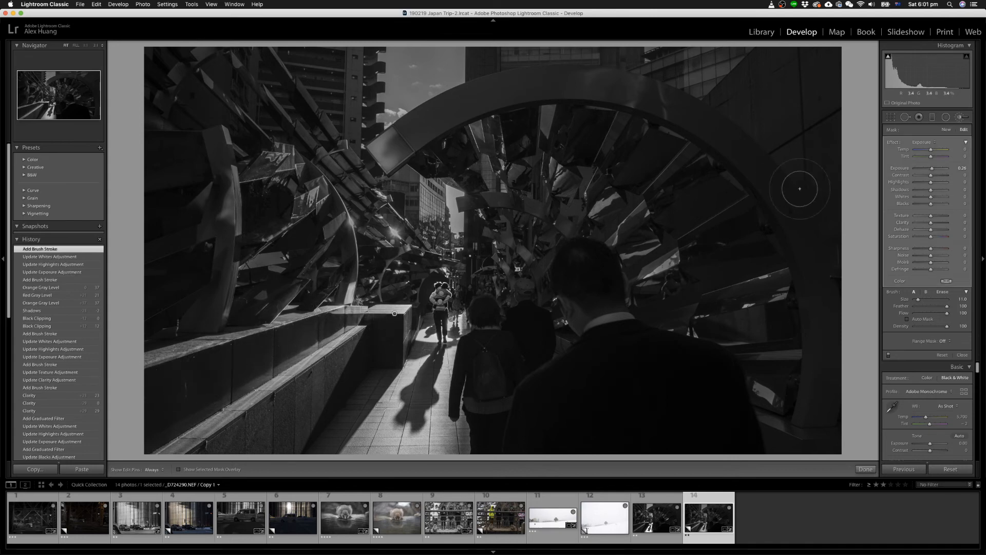
Set the wall brush to Exposure 0, Highlights about −40 and Whites −100, and extend it over the metal structure above the ledge.
double_click(899, 168)
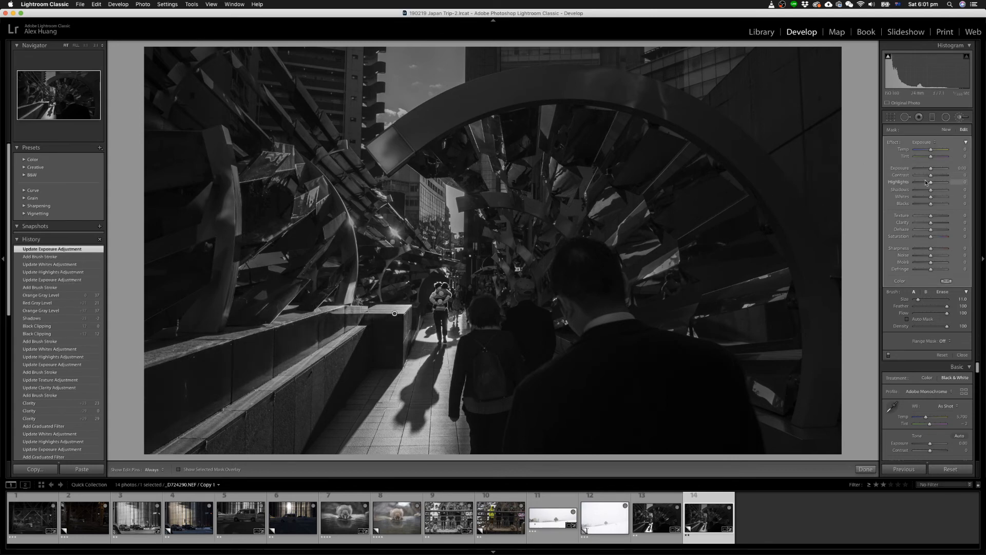
drag(930, 183, 905, 201)
key(h)
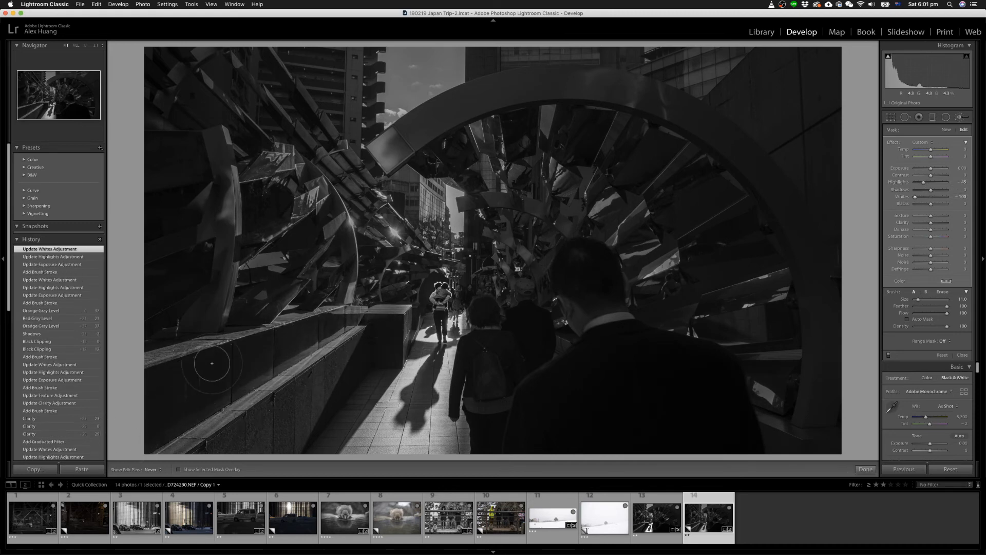
mouse_move(284, 319)
mouse_down()
mouse_move(316, 313)
mouse_move(321, 243)
mouse_up()
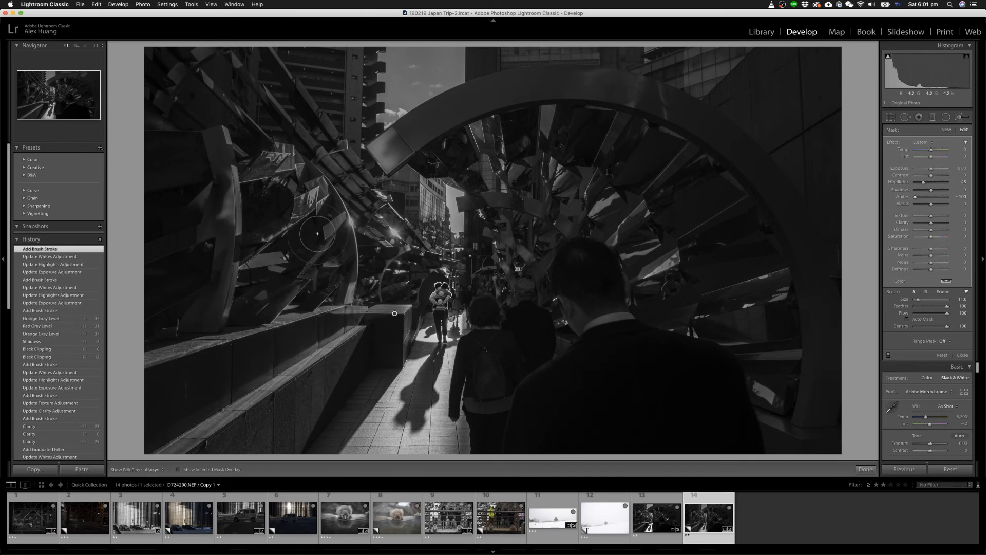
key(k)
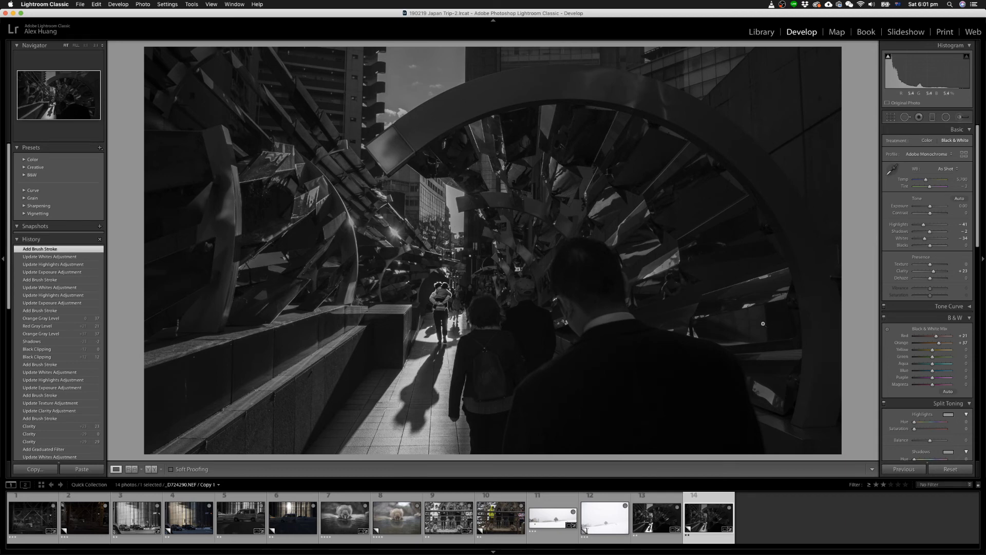
Add a post-crop vignette with Amount −22 and Midpoint 0.
scroll(959, 307, down, 10)
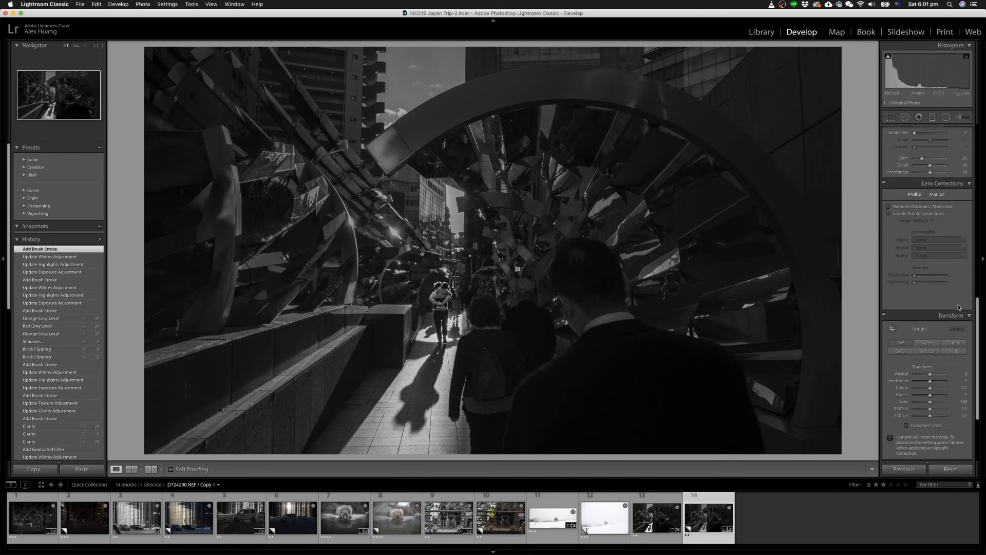
scroll(958, 307, down, 5)
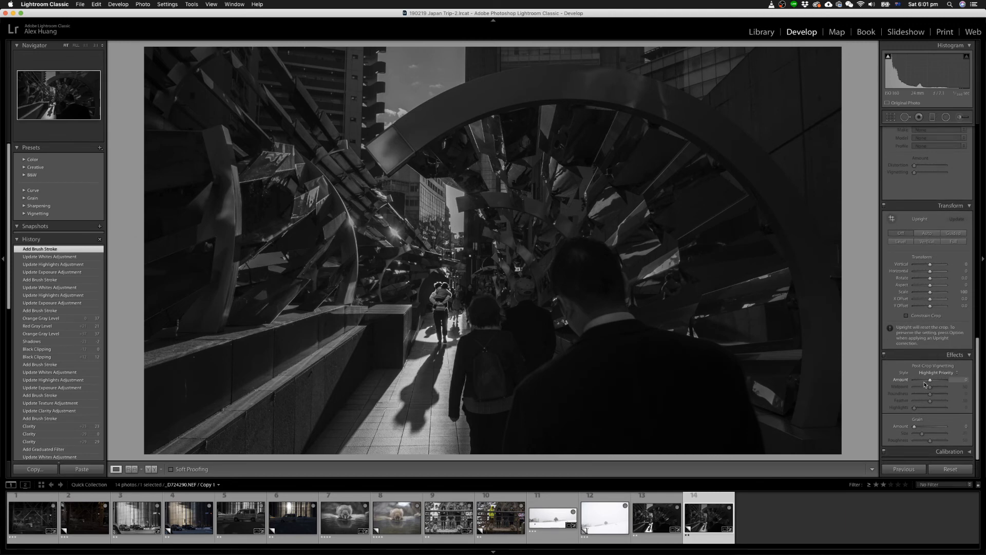
drag(925, 384, 924, 381)
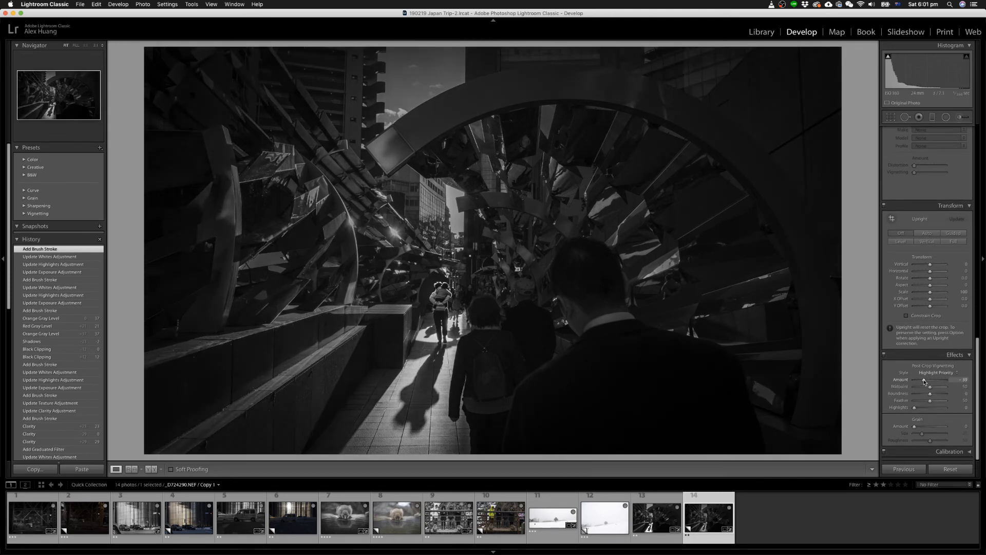
mouse_move(929, 386)
mouse_down()
mouse_move(910, 391)
mouse_move(926, 381)
mouse_up()
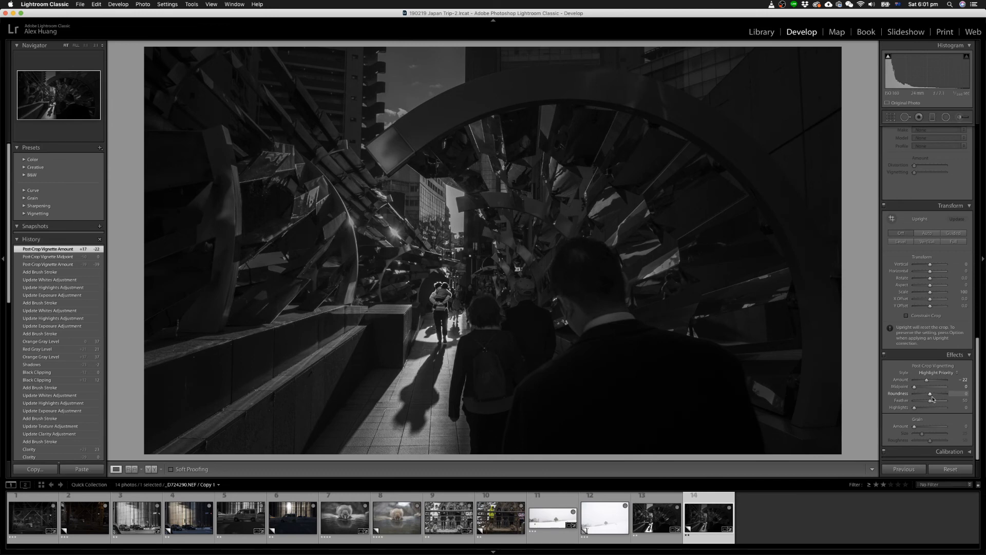
Adjust the Feather of the post-crop vignette.
drag(933, 400, 929, 404)
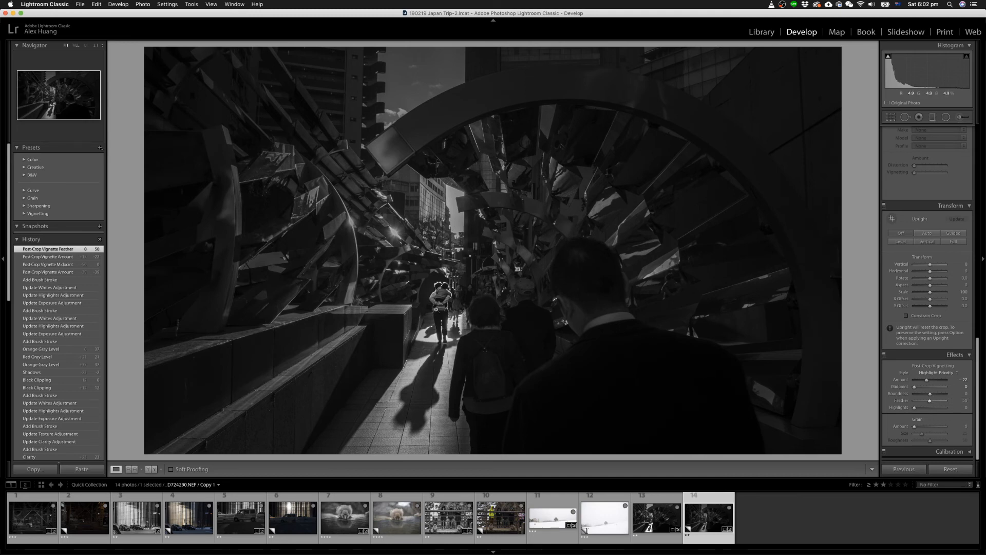
Paint a new size 4 adjustment brush with slightly raised Exposure over the sunlit person walking on the path.
key(k)
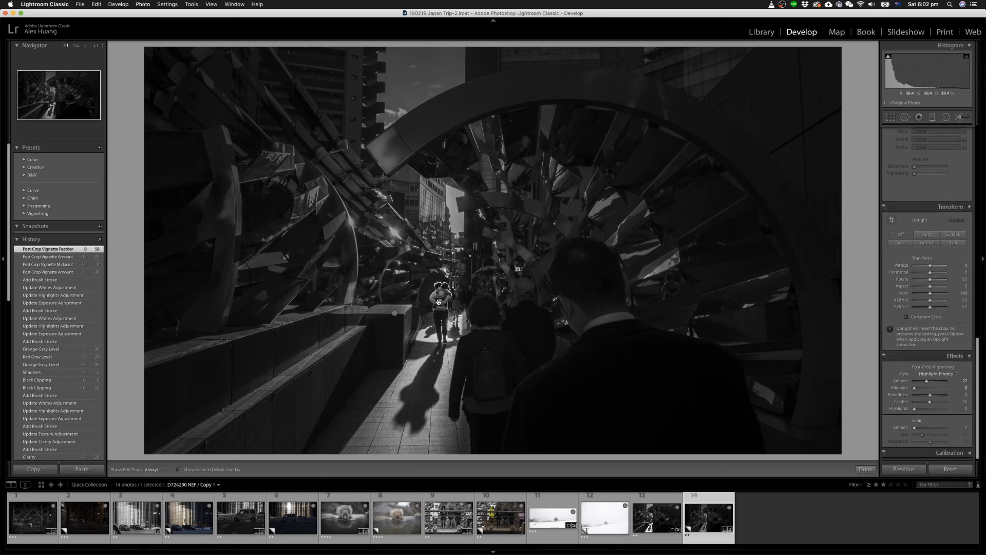
key(bracketleft)
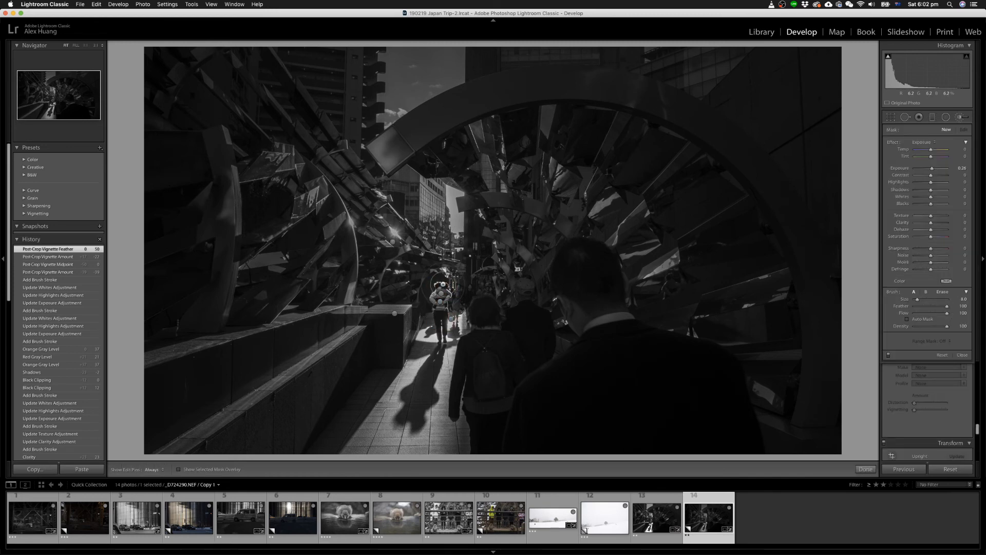
key(h)
mouse_move(442, 297)
mouse_down()
mouse_move(442, 314)
mouse_move(441, 288)
mouse_up()
key(h)
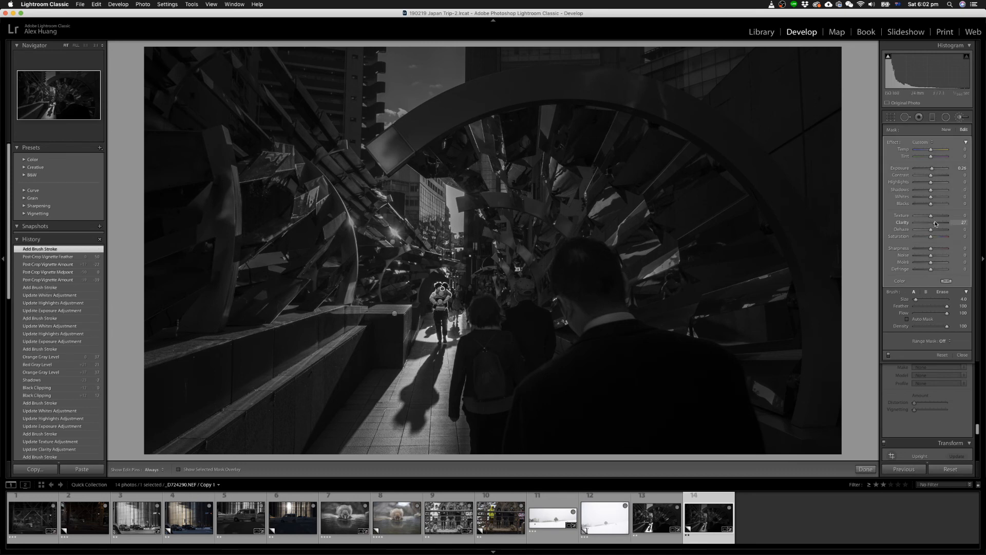
Set the brushed person's Clarity to about 27 and raise the Highlights slightly, and finish the brush adjustment.
drag(936, 223, 935, 223)
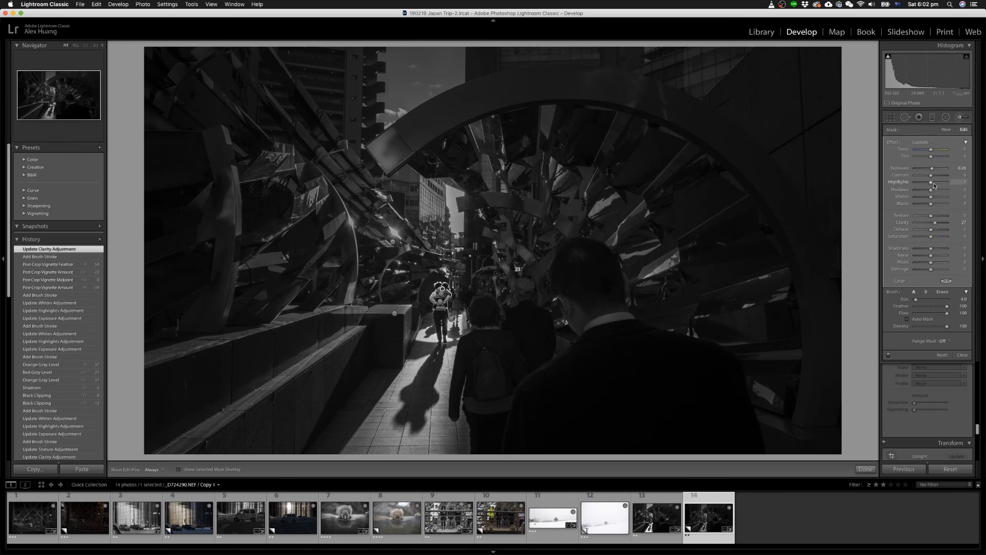
drag(935, 186, 937, 186)
key(k)
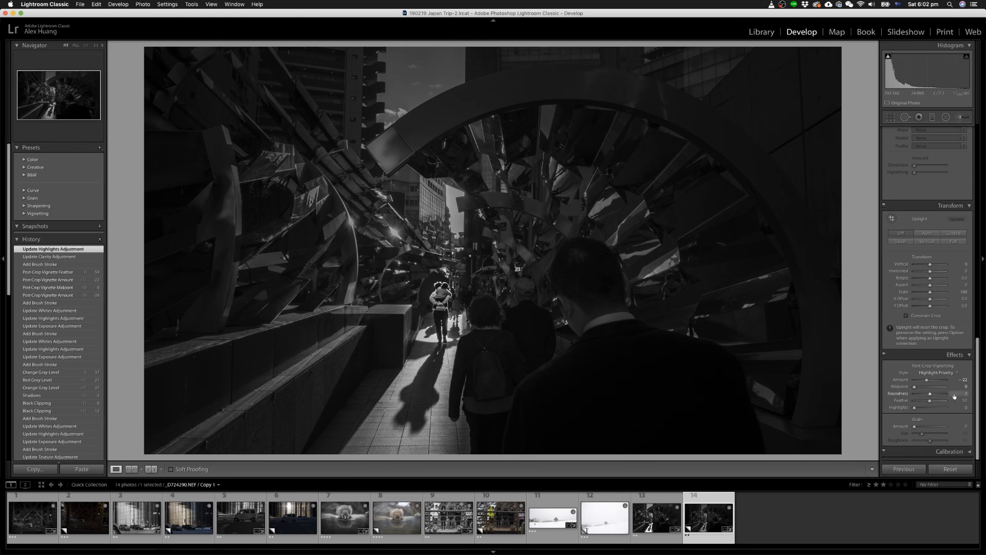
Add film grain with an Amount of about 33 and check its effect on the photo at closer view.
click(923, 427)
drag(923, 428, 925, 429)
drag(926, 429, 925, 428)
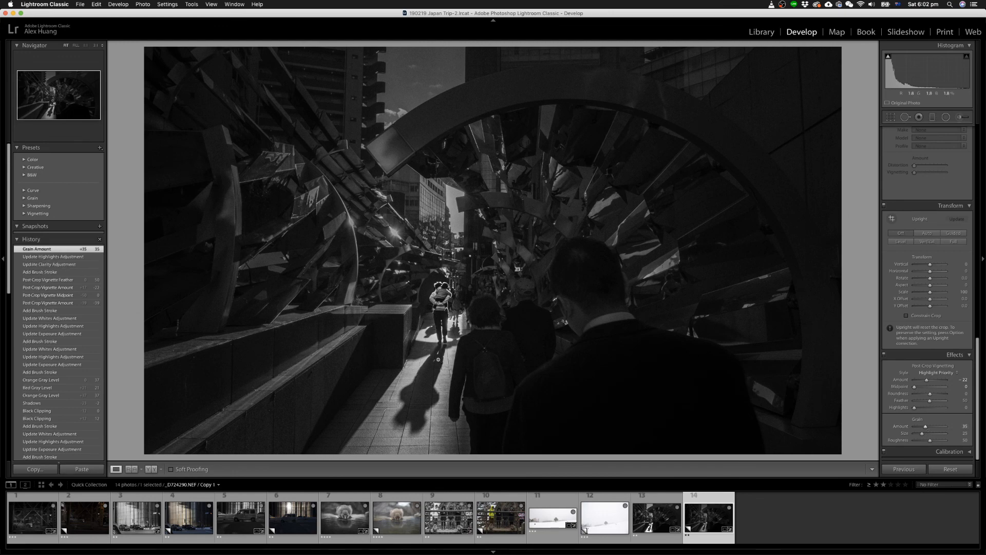
click(538, 272)
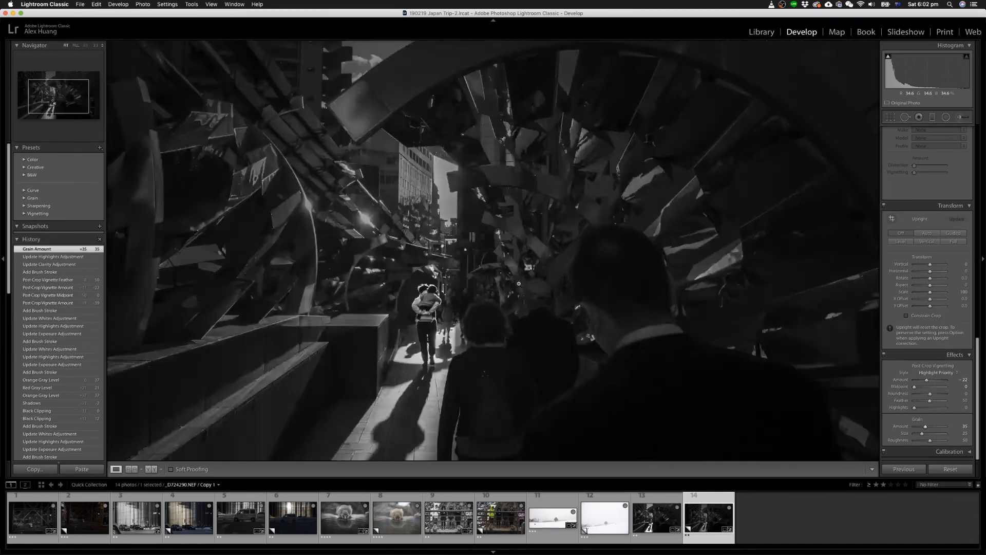
click(519, 283)
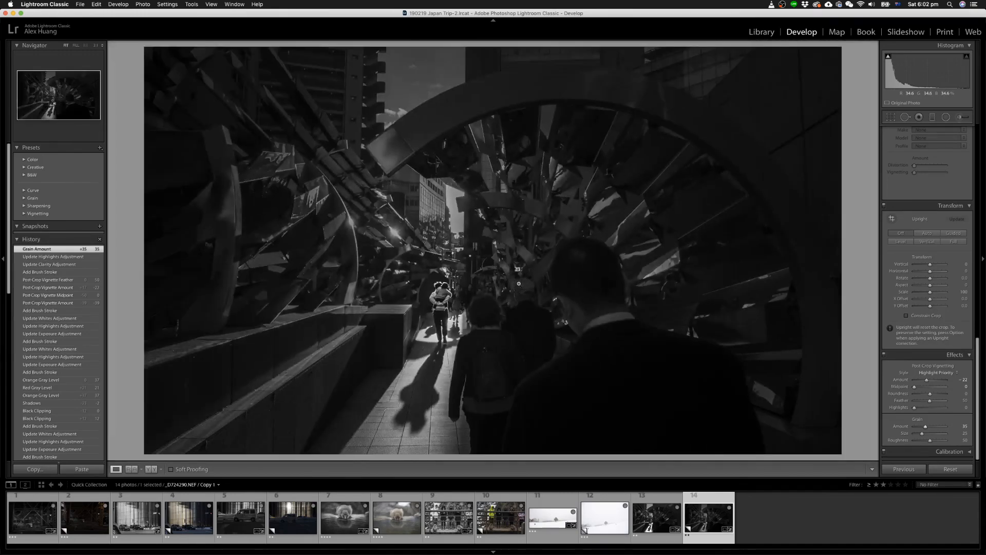